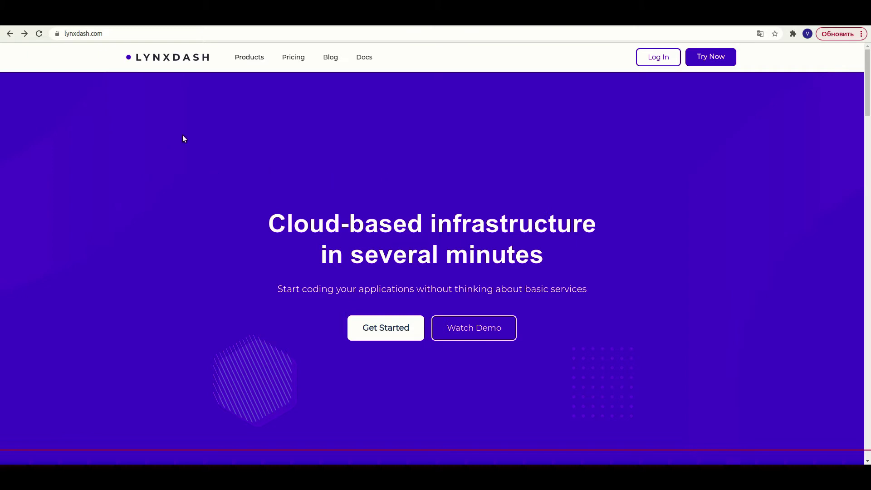
- Register a new Lynxdash account with a name, email and password from the console sign-in page
{"action": "mouse_move", "coordinate": [245, 58]}
{"action": "left_click", "coordinate": [659, 58]}
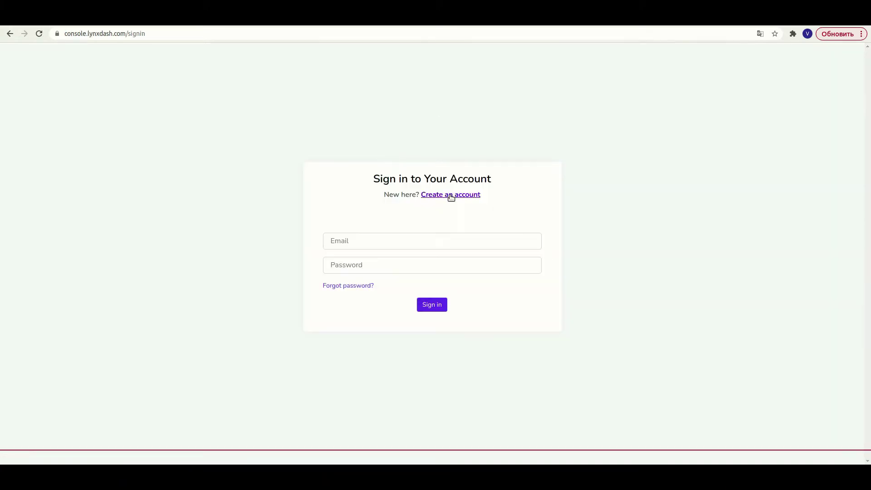
{"action": "left_click", "coordinate": [448, 196]}
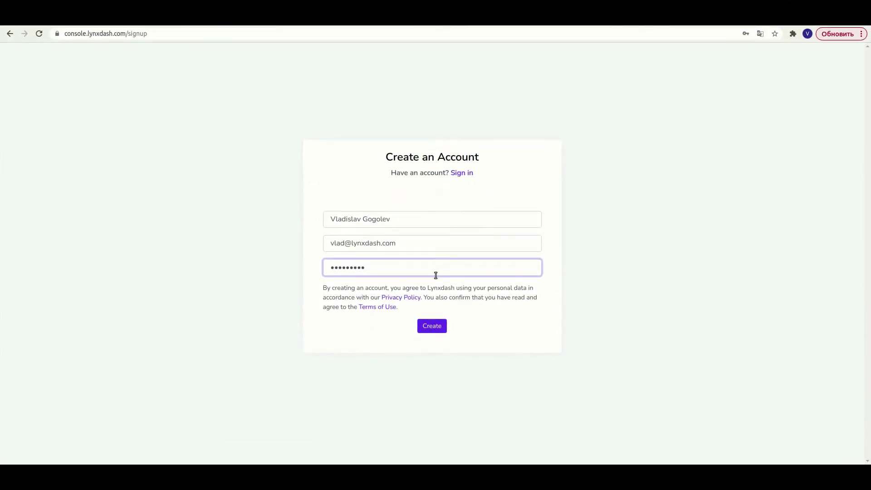
{"action": "left_click", "coordinate": [433, 325]}
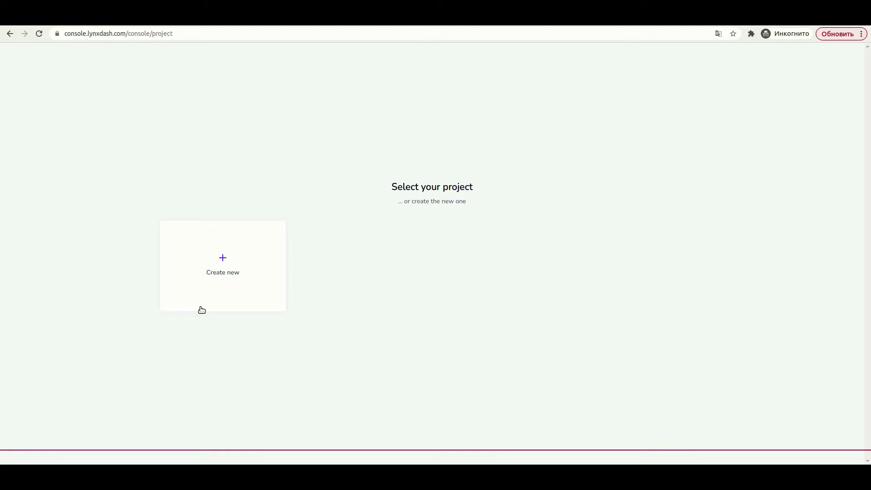
- Create a project named 'EcoShop' and open its project overview
{"action": "left_click", "coordinate": [225, 308]}
{"action": "left_click", "coordinate": [439, 104]}
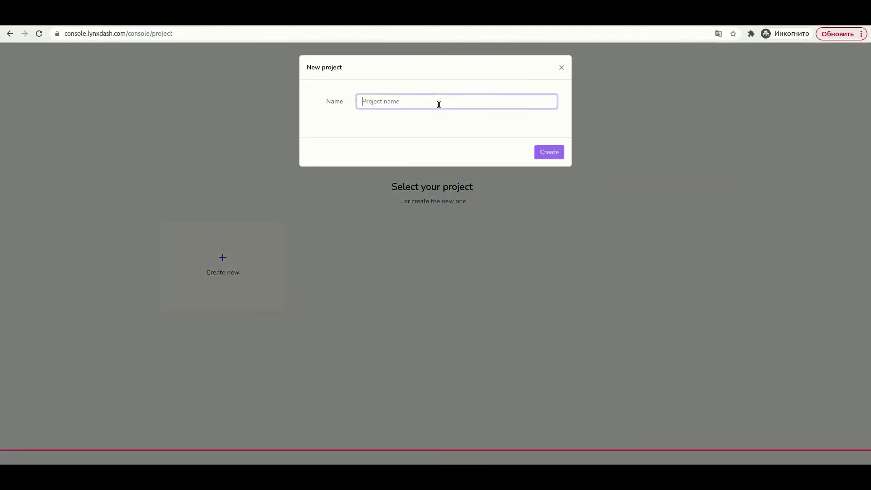
{"action": "type", "text": "EcoShop"}
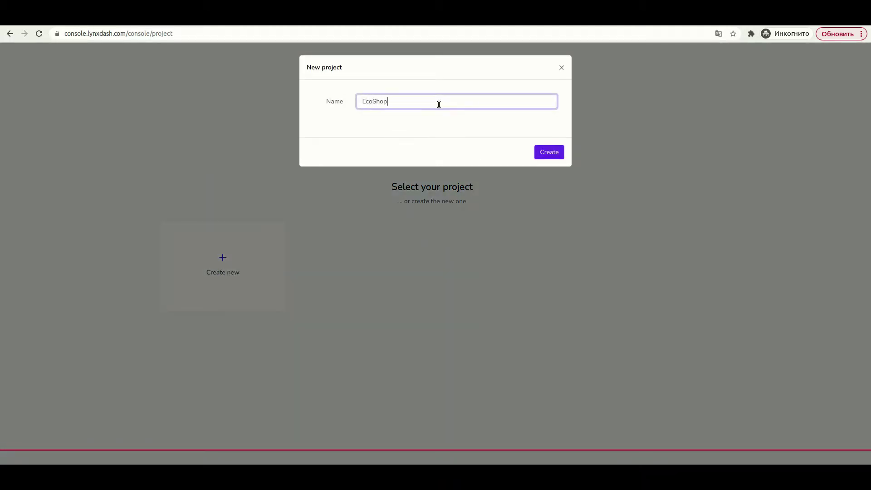
{"action": "left_click", "coordinate": [551, 153]}
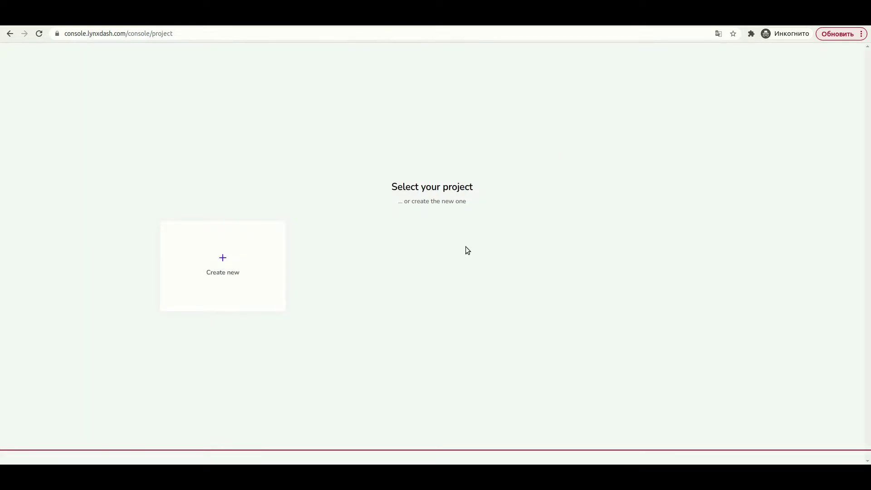
{"action": "left_click", "coordinate": [395, 257]}
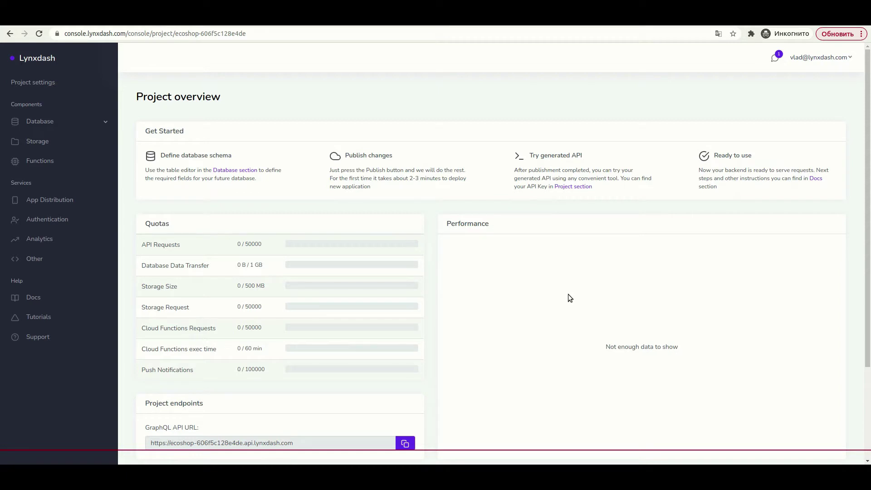
- Review the EcoShop overview, then open Database > Schema editor
{"action": "scroll", "coordinate": [568, 298], "scroll_direction": "down", "scroll_amount": 3}
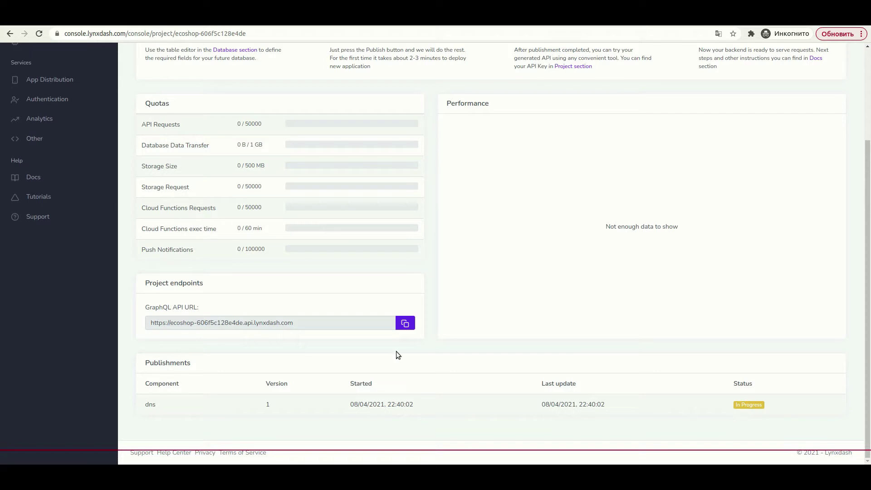
{"action": "scroll", "coordinate": [83, 295], "scroll_direction": "up", "scroll_amount": 3}
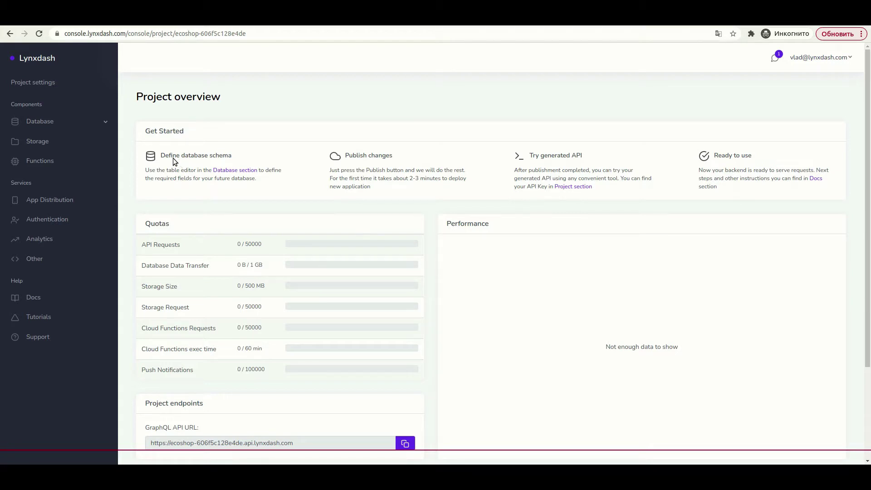
{"action": "left_click", "coordinate": [78, 121]}
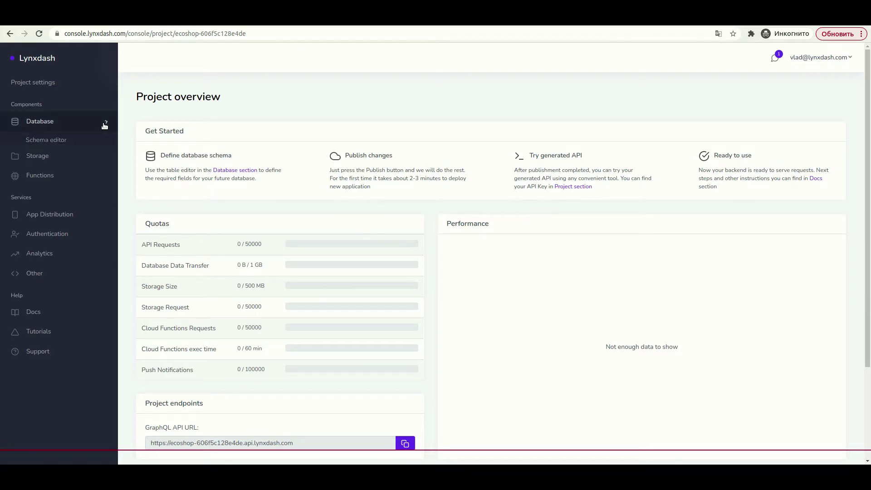
{"action": "left_click", "coordinate": [50, 140]}
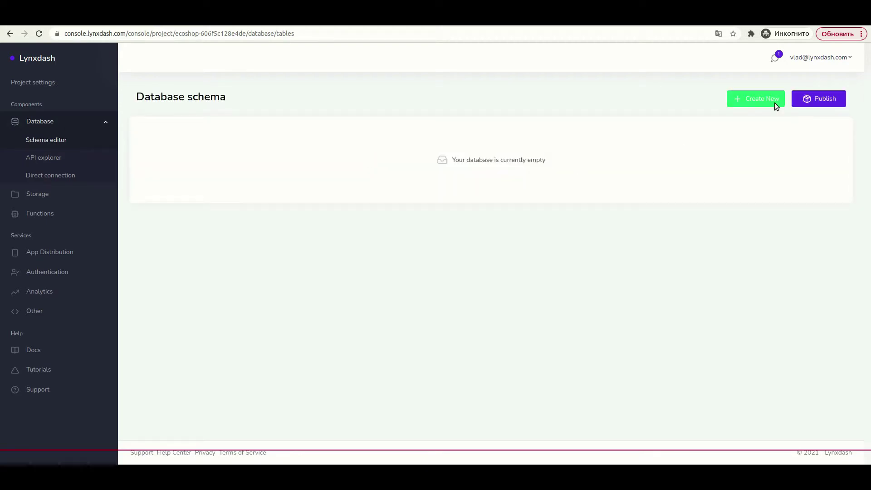
- Create a public table named 'user'
{"action": "left_click", "coordinate": [775, 103]}
{"action": "left_click", "coordinate": [455, 104]}
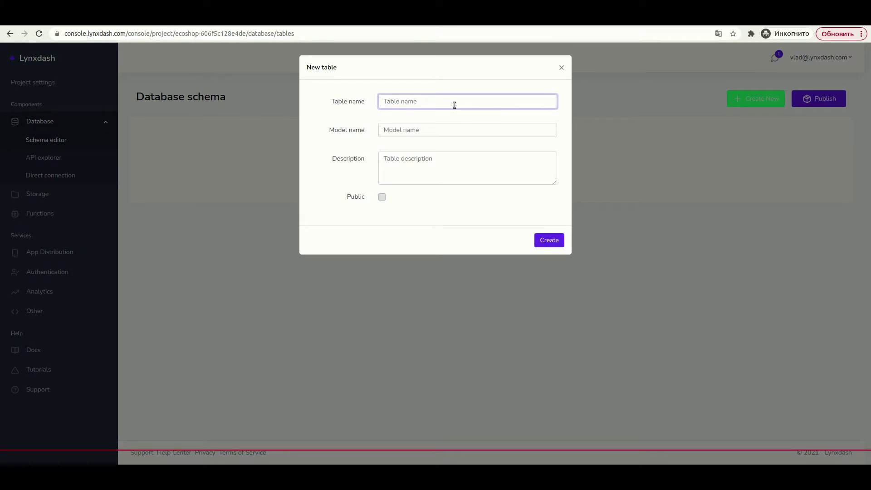
{"action": "type", "text": "user"}
{"action": "left_click", "coordinate": [382, 197]}
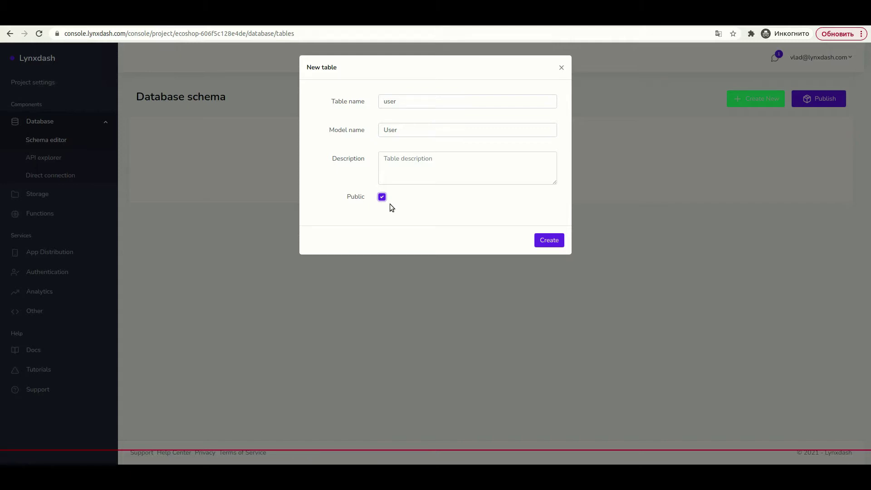
{"action": "left_click", "coordinate": [538, 242]}
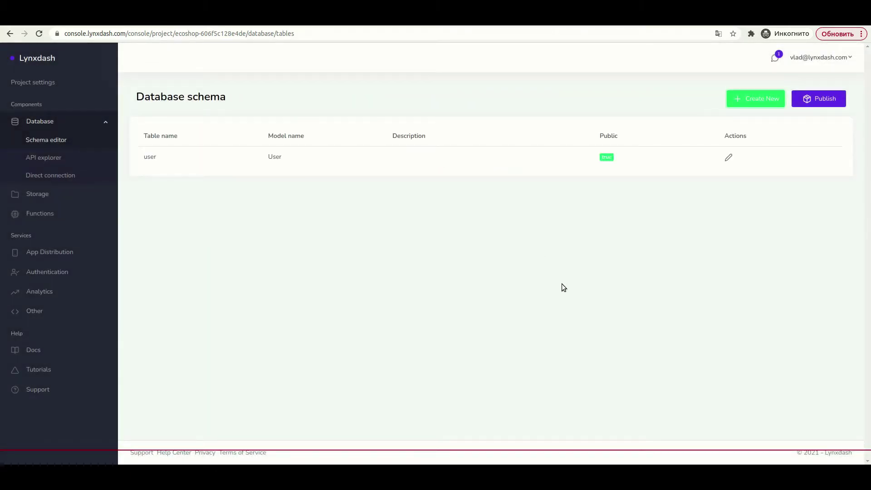
- Create a 'product' table described as 'My shop product'
{"action": "left_click", "coordinate": [744, 100]}
{"action": "left_click", "coordinate": [442, 105]}
{"action": "type", "text": "product"}
{"action": "left_click", "coordinate": [425, 158]}
{"action": "type", "text": "My "}
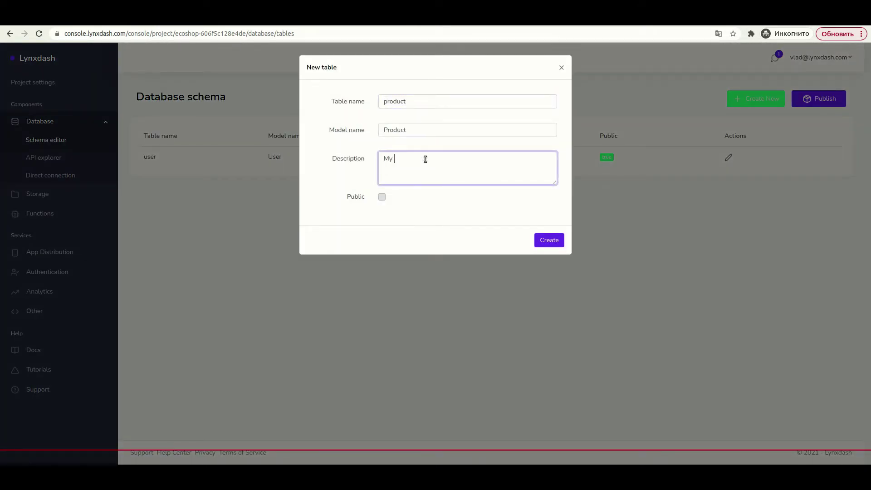
{"action": "type", "text": "shop product"}
{"action": "left_click", "coordinate": [548, 241]}
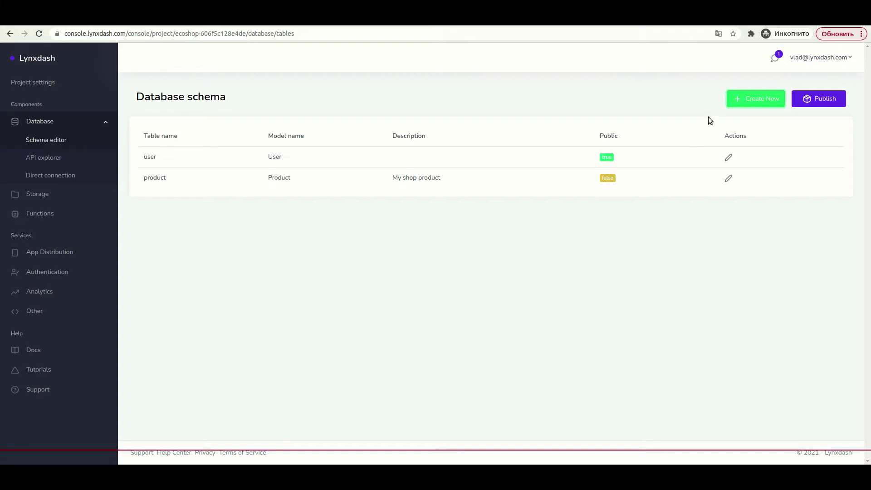
- Create a public table named 'order'
{"action": "left_click", "coordinate": [734, 102]}
{"action": "left_click", "coordinate": [433, 97]}
{"action": "type", "text": "order"}
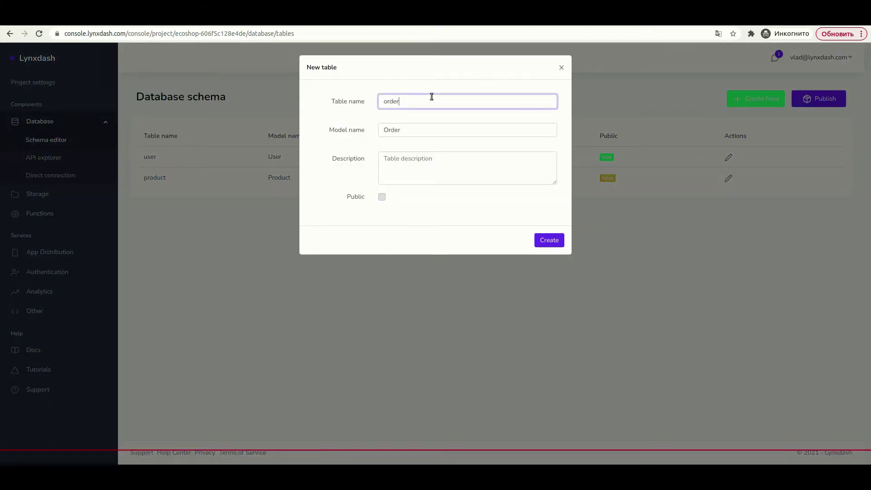
{"action": "left_click", "coordinate": [382, 197]}
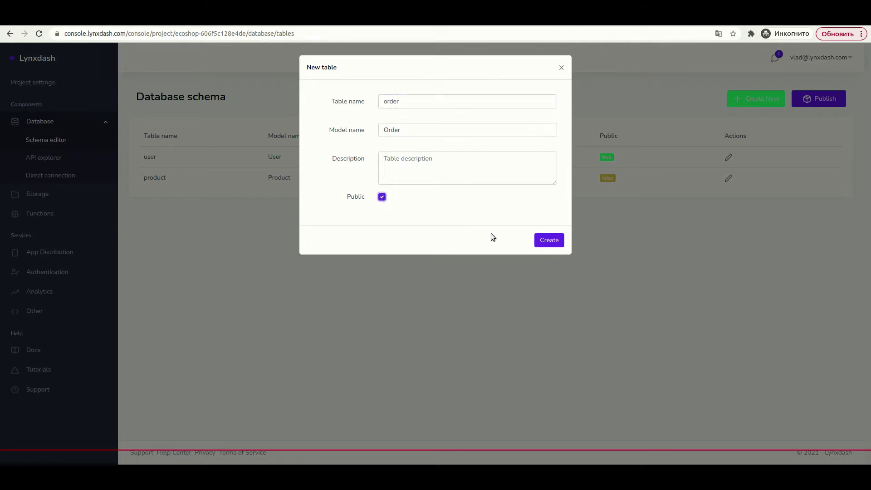
{"action": "left_click", "coordinate": [550, 240]}
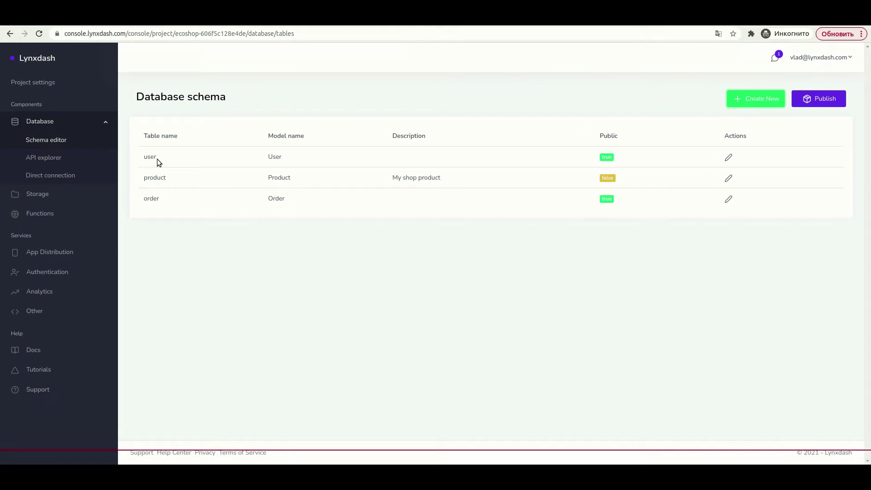
- Add field rows to the user table, with a required 'name' field and an 'email' field
{"action": "left_click", "coordinate": [728, 158]}
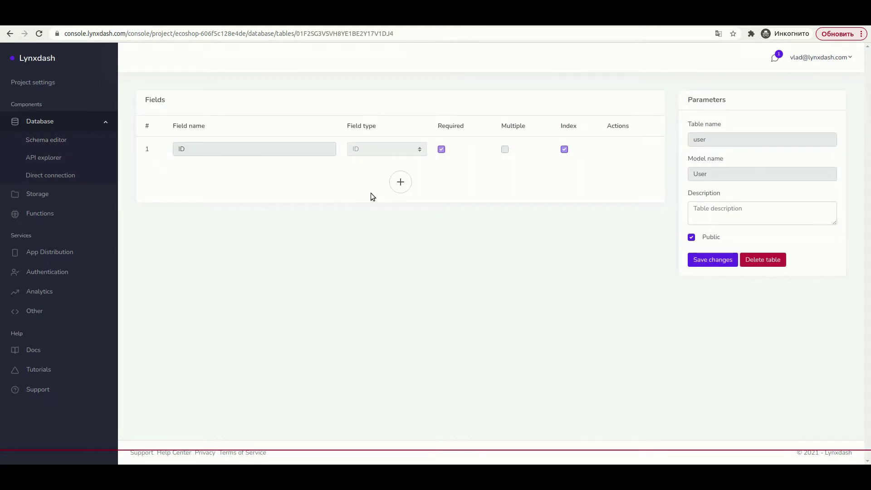
{"action": "left_click", "coordinate": [394, 186]}
{"action": "left_click", "coordinate": [398, 208]}
{"action": "left_click", "coordinate": [400, 232]}
{"action": "left_click", "coordinate": [397, 257]}
{"action": "left_click", "coordinate": [245, 177]}
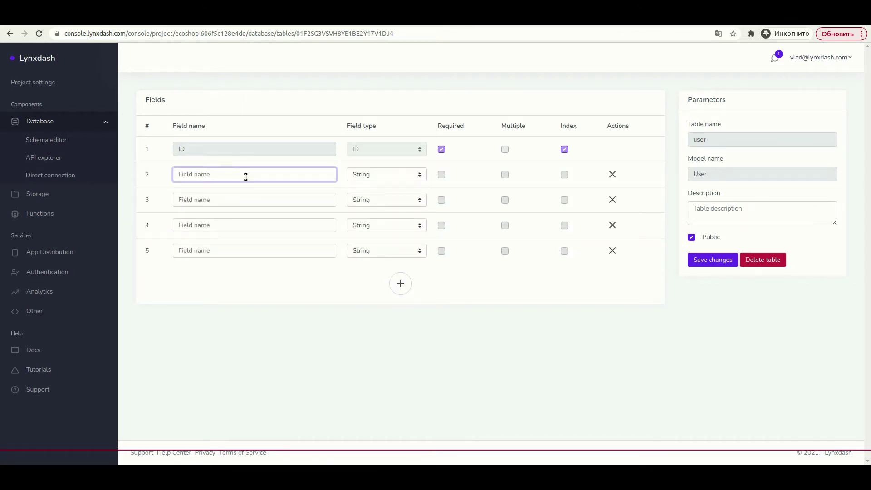
{"action": "type", "text": "name"}
{"action": "left_click", "coordinate": [441, 175]}
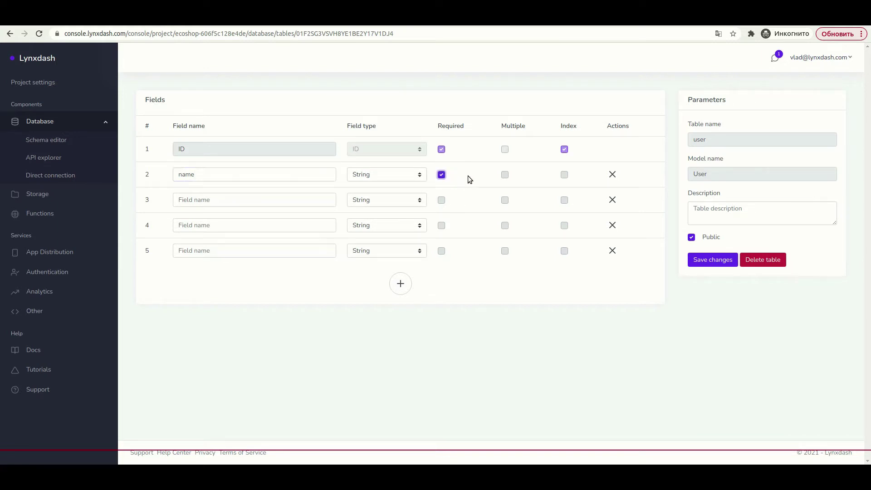
{"action": "left_click", "coordinate": [253, 197]}
{"action": "type", "text": "email"}
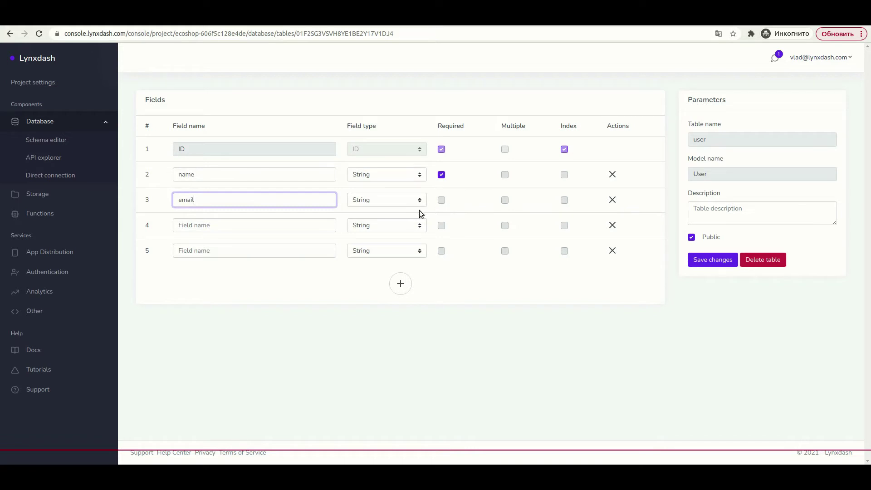
- Add a required, indexed 'phone' field and a 'bio' field to the user table
{"action": "left_click", "coordinate": [279, 224]}
{"action": "type", "text": "phone"}
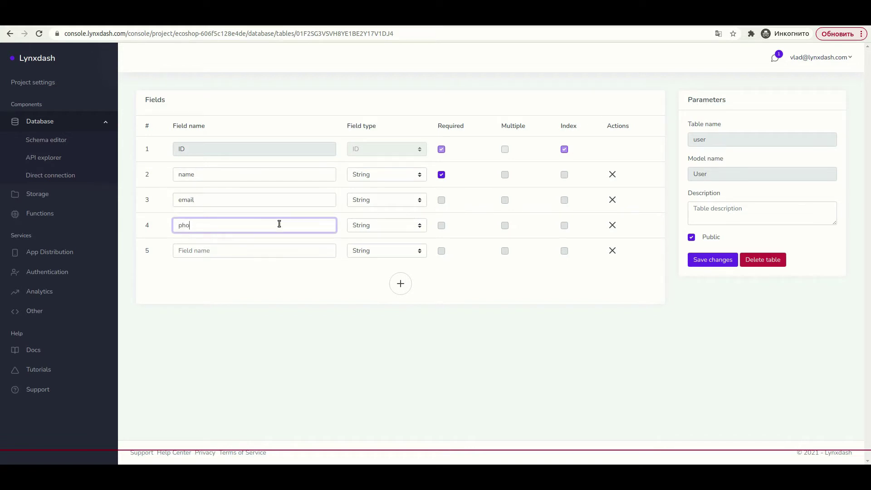
{"action": "left_click", "coordinate": [441, 226]}
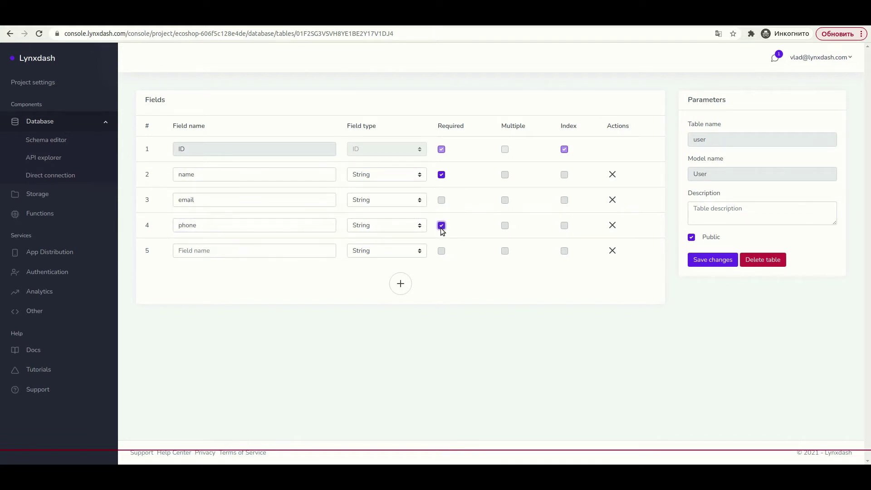
{"action": "left_click", "coordinate": [565, 226]}
{"action": "left_click", "coordinate": [204, 250]}
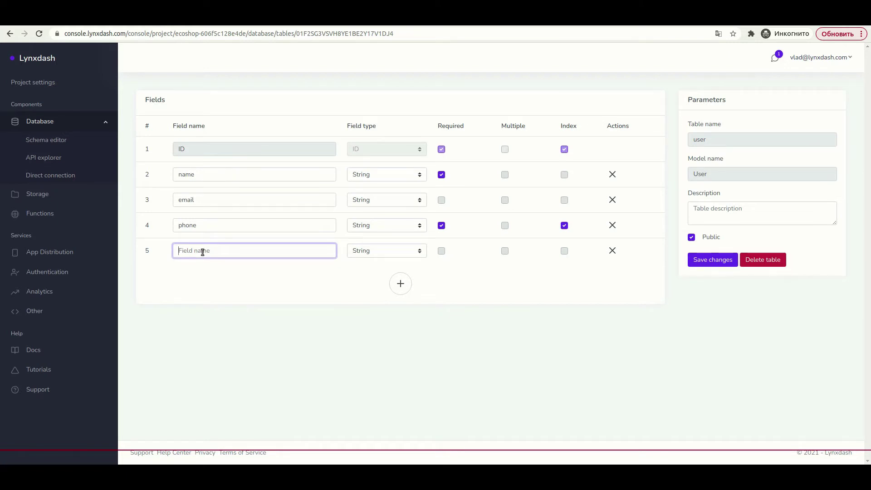
{"action": "type", "text": "bio"}
- Add a required Boolean 'status' field and save the user table
{"action": "left_click", "coordinate": [400, 284]}
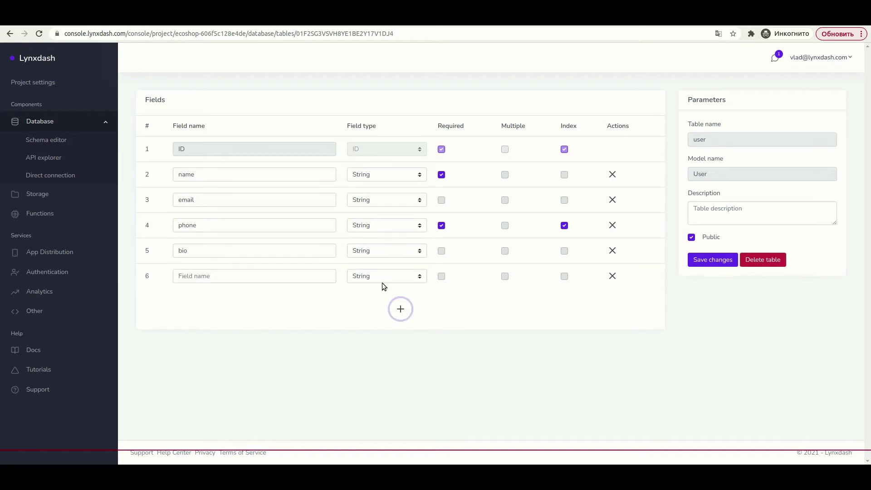
{"action": "left_click", "coordinate": [198, 276]}
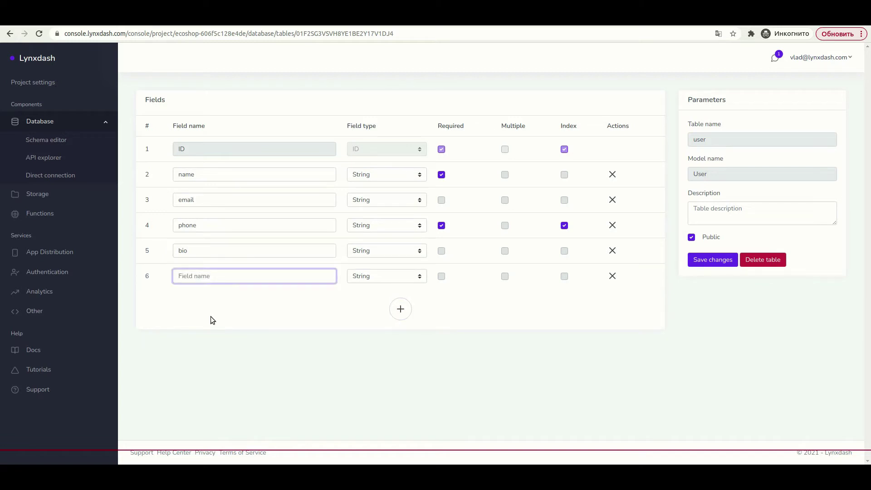
{"action": "type", "text": "status"}
{"action": "left_click", "coordinate": [372, 276]}
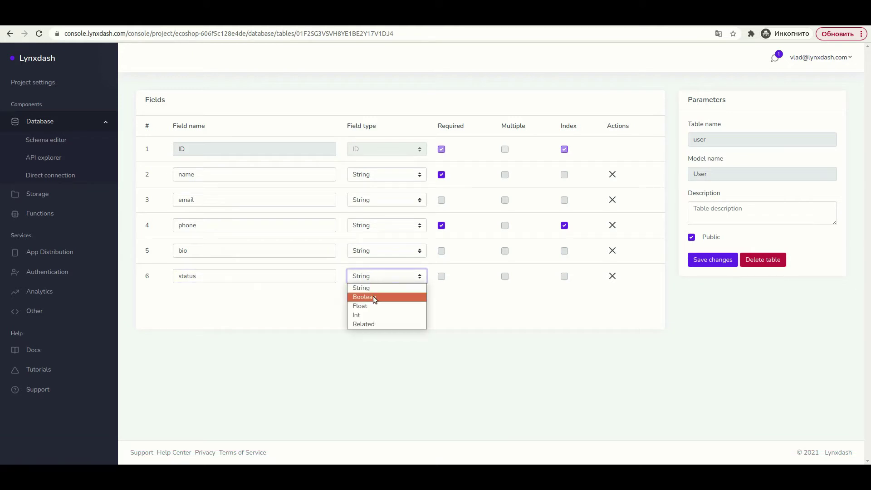
{"action": "left_click", "coordinate": [373, 297]}
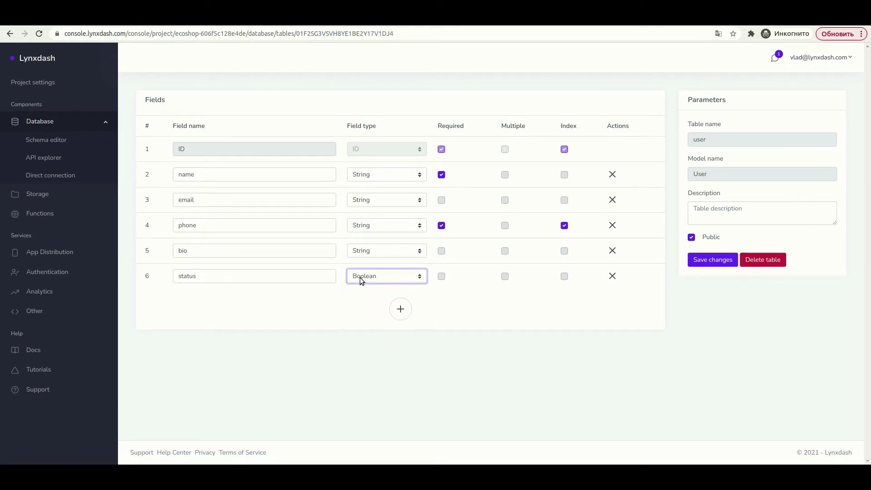
{"action": "left_click", "coordinate": [442, 277]}
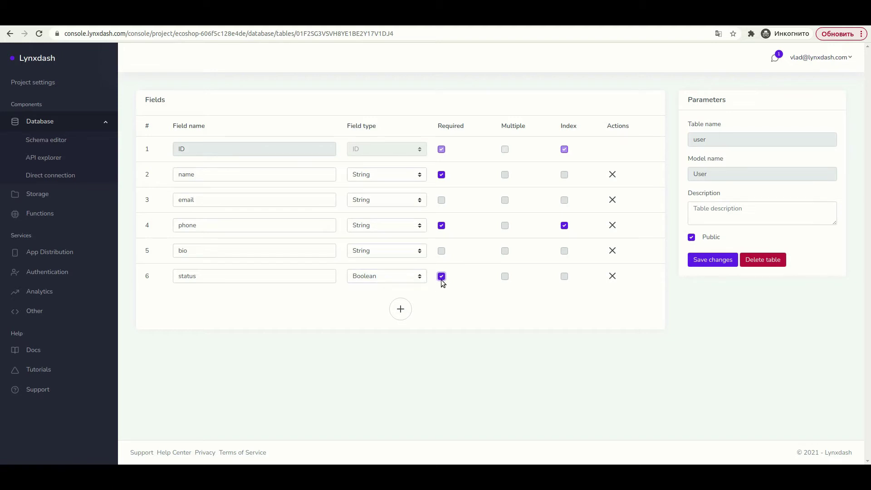
{"action": "left_click", "coordinate": [453, 309]}
{"action": "left_click", "coordinate": [719, 260]}
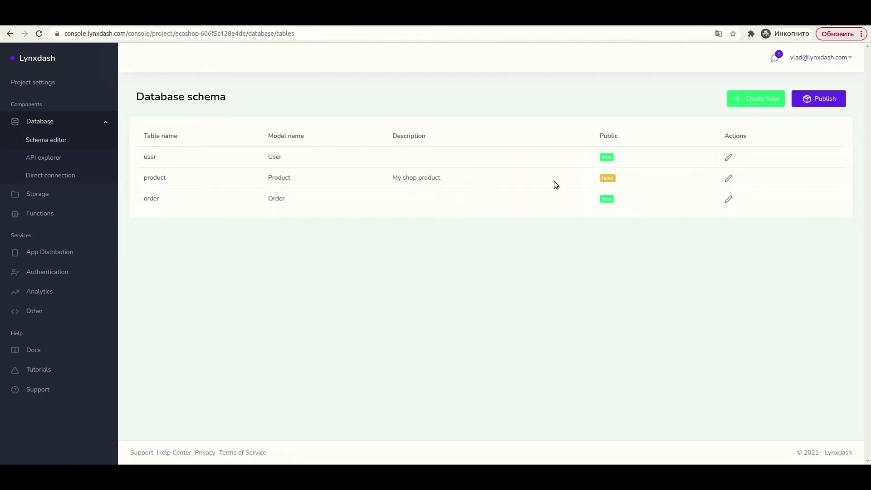
- Make the product table public and add a required, indexed 'name' field
{"action": "left_click", "coordinate": [729, 178]}
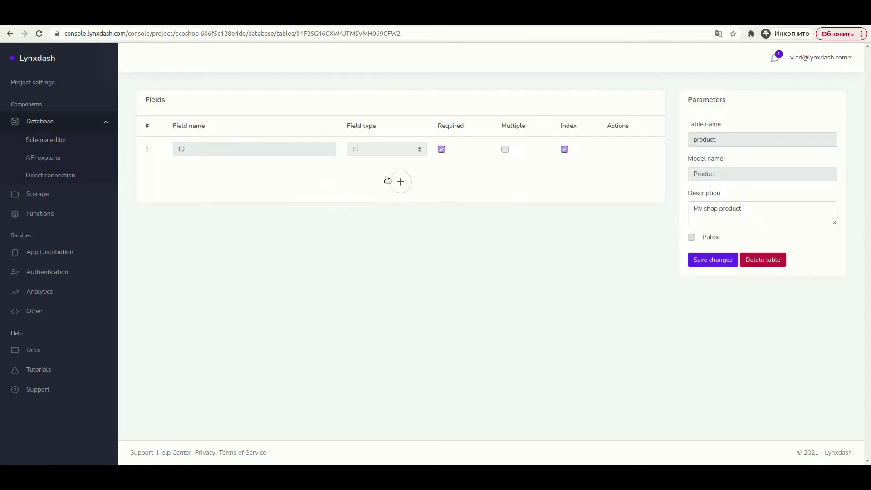
{"action": "left_click", "coordinate": [692, 238]}
{"action": "left_click", "coordinate": [398, 183]}
{"action": "left_click", "coordinate": [277, 175]}
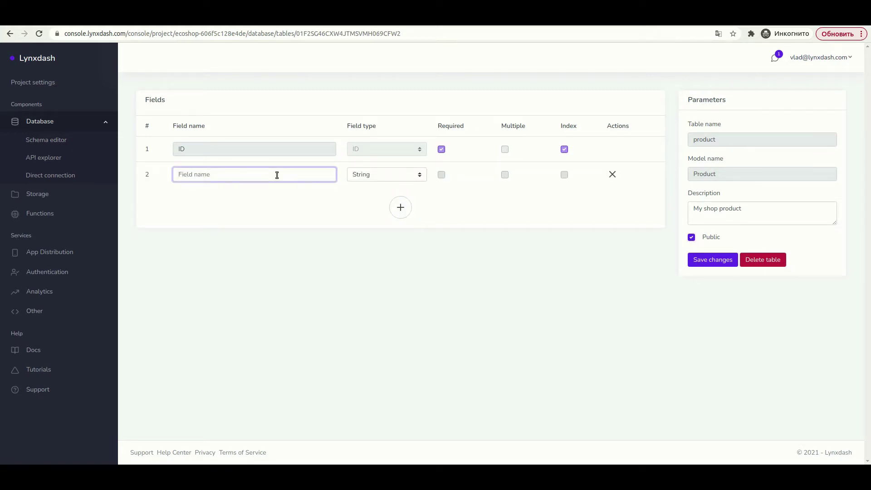
{"action": "type", "text": "name"}
{"action": "left_click", "coordinate": [442, 176]}
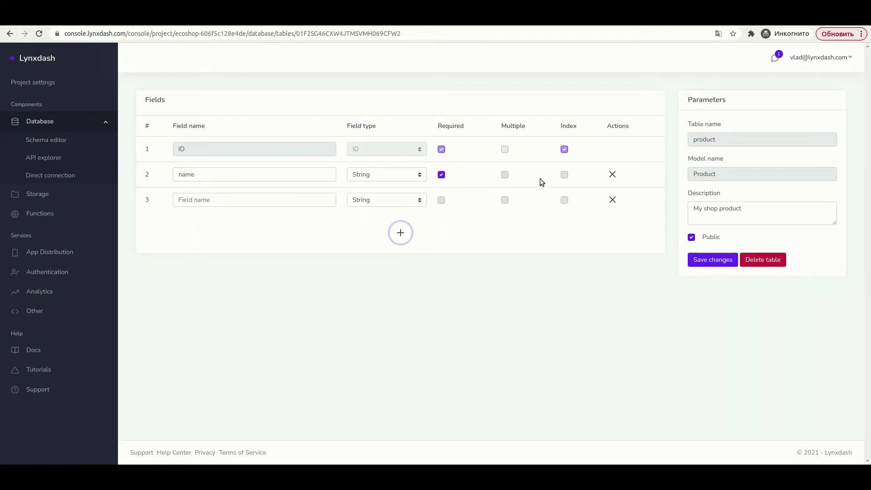
{"action": "left_click", "coordinate": [564, 174]}
- Add a required Float 'price' field and a required Int 'stock' field
{"action": "left_click", "coordinate": [267, 199]}
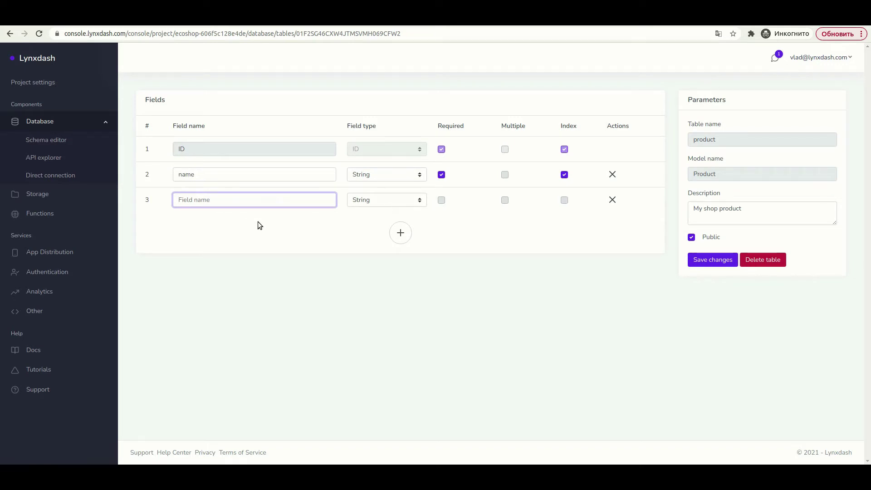
{"action": "type", "text": "price"}
{"action": "left_click", "coordinate": [358, 201]}
{"action": "left_click", "coordinate": [371, 229]}
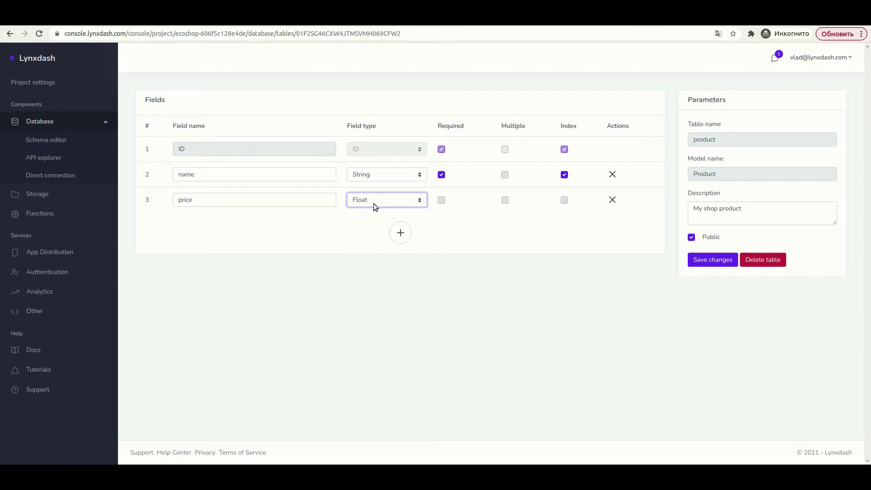
{"action": "left_click", "coordinate": [441, 201]}
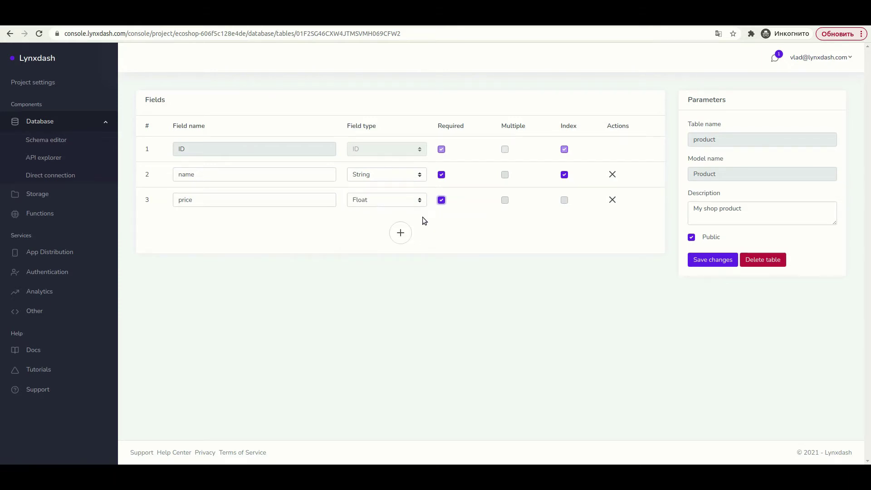
{"action": "left_click", "coordinate": [400, 233]}
{"action": "left_click", "coordinate": [284, 225]}
{"action": "type", "text": "stock"}
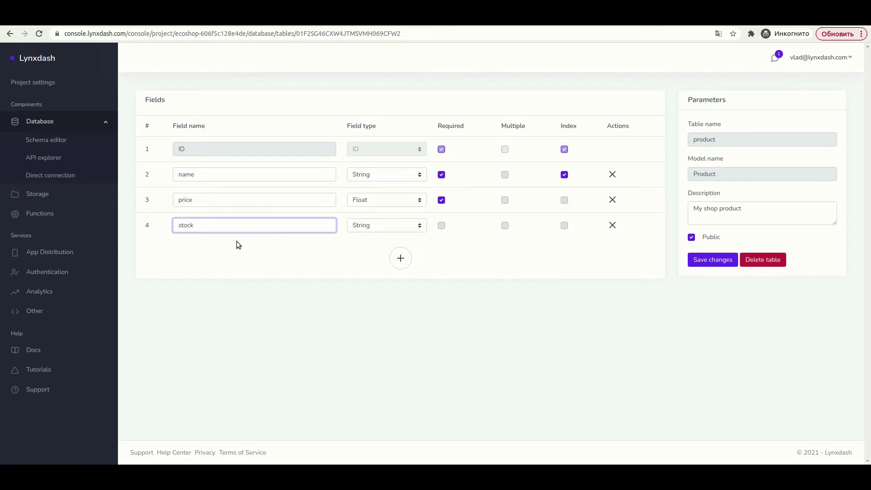
{"action": "left_click", "coordinate": [387, 225]}
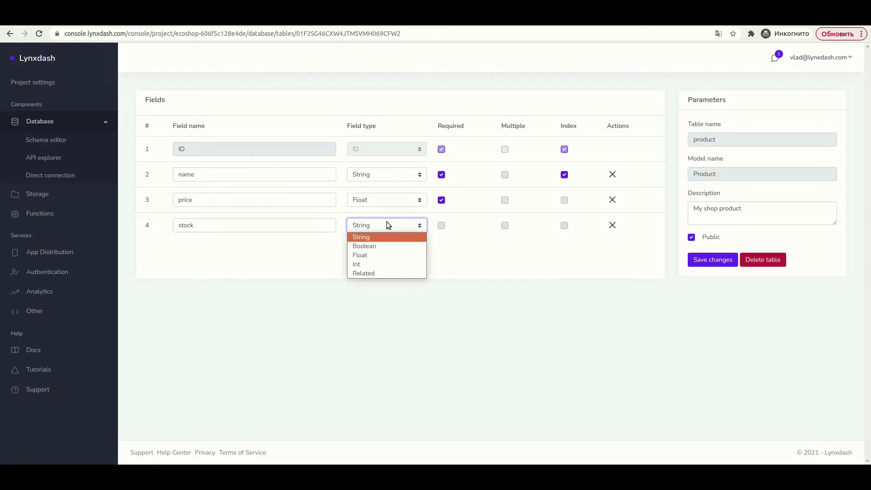
{"action": "left_click", "coordinate": [384, 264]}
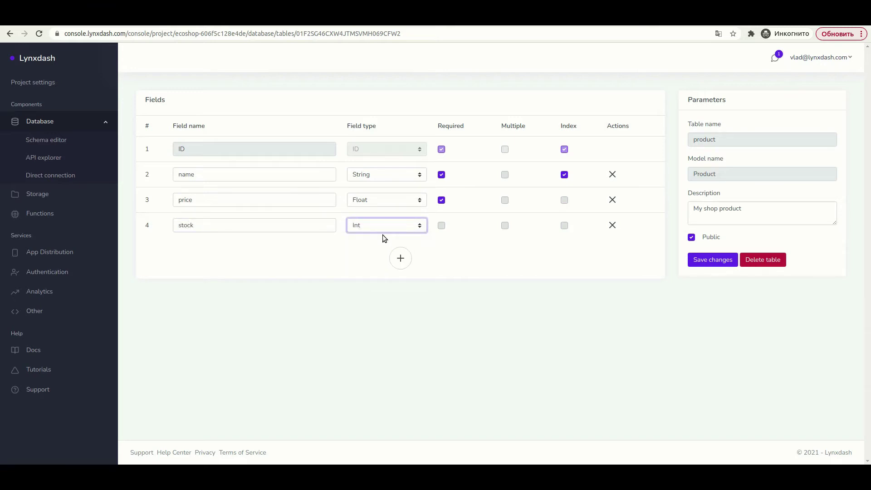
{"action": "left_click", "coordinate": [441, 227]}
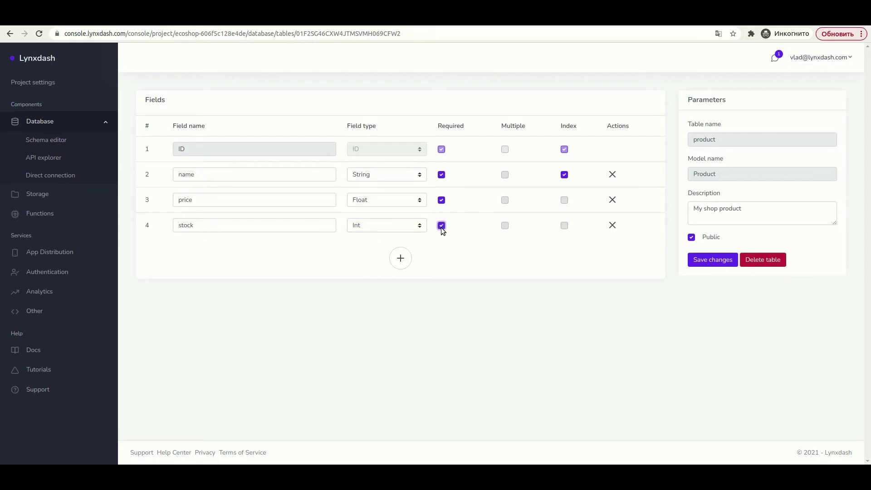
- Add 'description' and 'image' fields and save the product table
{"action": "left_click", "coordinate": [401, 258]}
{"action": "left_click", "coordinate": [257, 251]}
{"action": "type", "text": "de"}
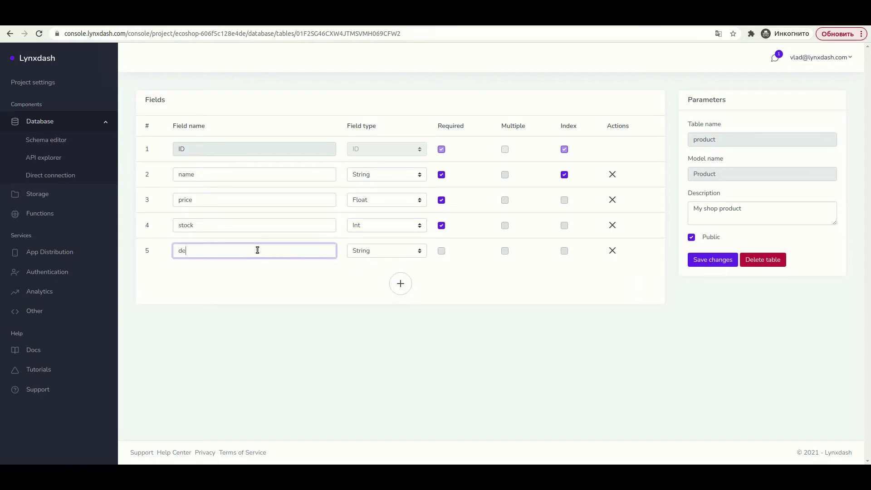
{"action": "type", "text": "scription"}
{"action": "left_click", "coordinate": [404, 290]}
{"action": "left_click", "coordinate": [247, 276]}
{"action": "type", "text": "image"}
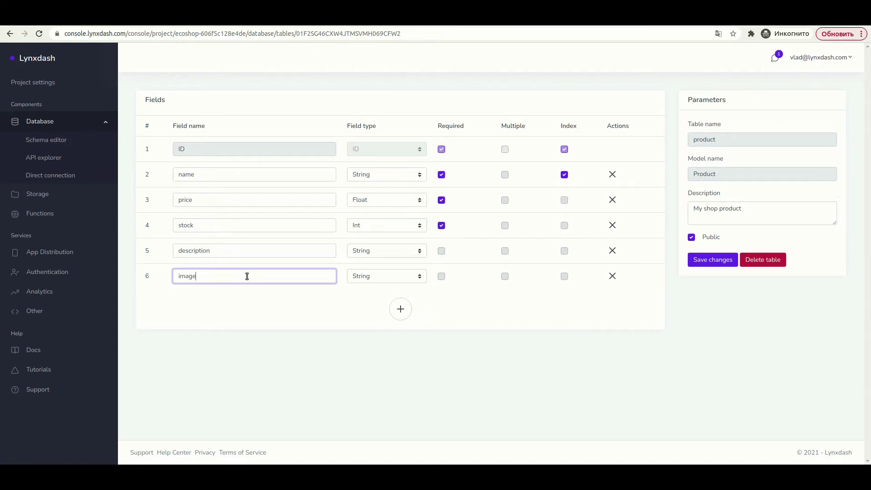
{"action": "left_click", "coordinate": [451, 307]}
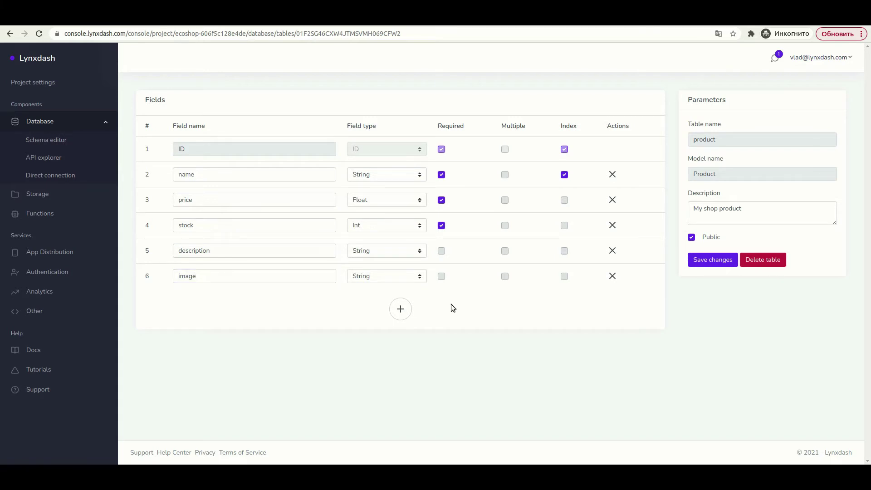
{"action": "left_click", "coordinate": [707, 263]}
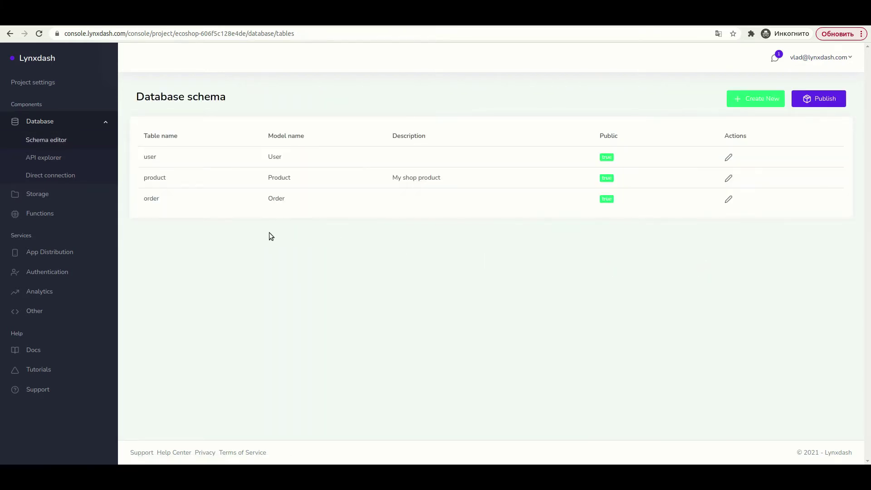
- Give the order table a required, indexed 'hash' field and a required Float 'sum' field
{"action": "left_click", "coordinate": [733, 201]}
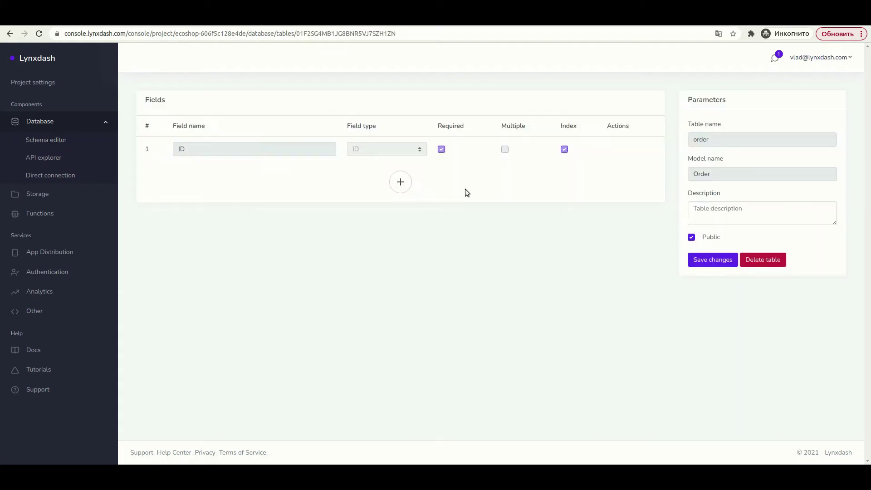
{"action": "left_click", "coordinate": [405, 186]}
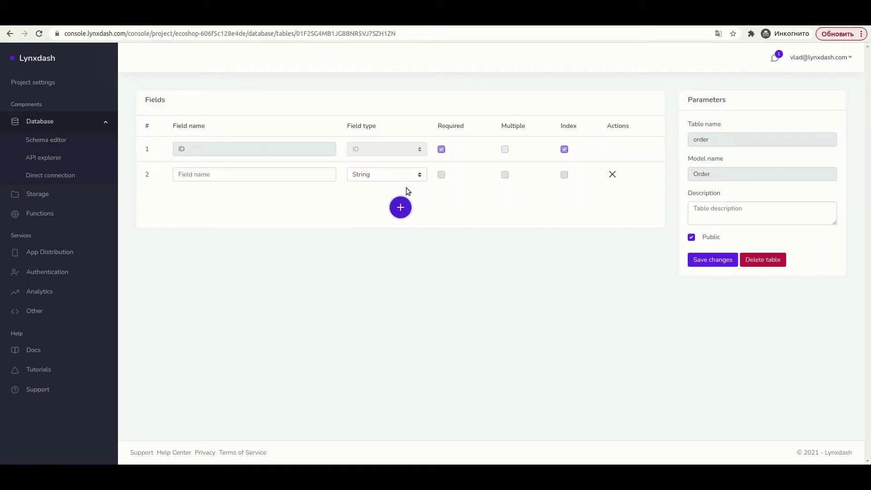
{"action": "left_click", "coordinate": [400, 207]}
{"action": "left_click", "coordinate": [261, 174]}
{"action": "type", "text": "hash"}
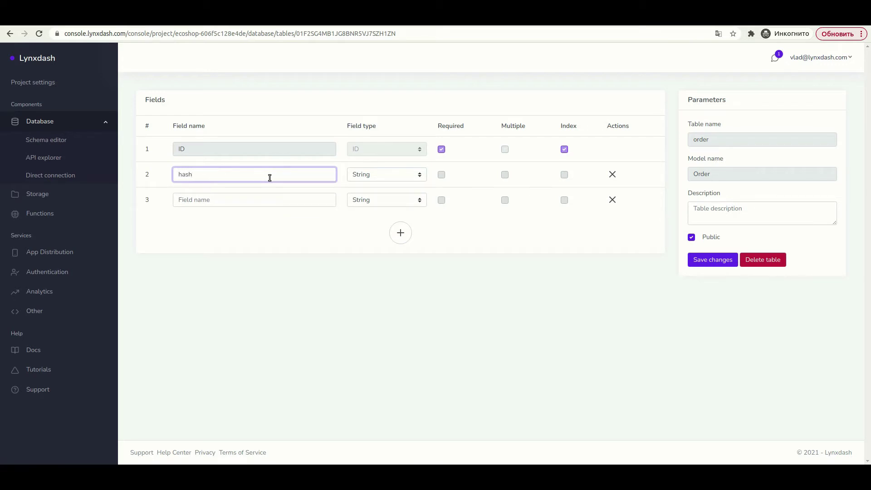
{"action": "left_click", "coordinate": [442, 175]}
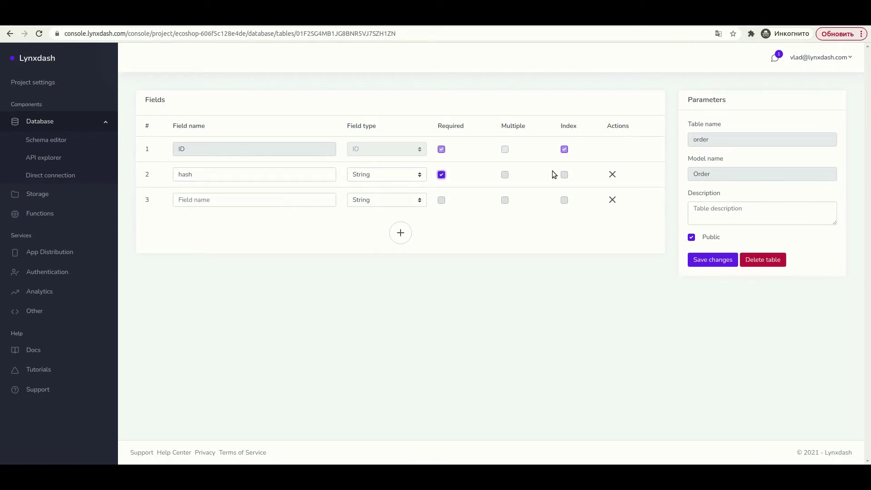
{"action": "left_click", "coordinate": [565, 173]}
{"action": "left_click", "coordinate": [208, 198]}
{"action": "type", "text": "sum"}
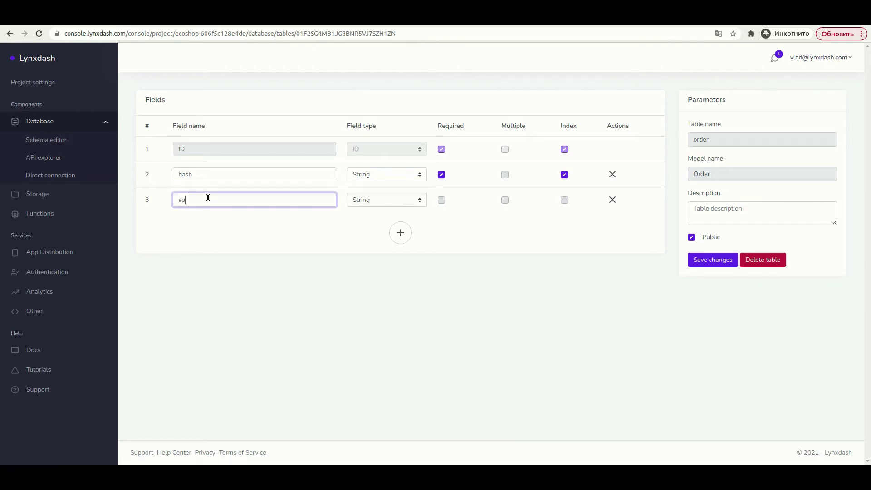
{"action": "left_click", "coordinate": [372, 202]}
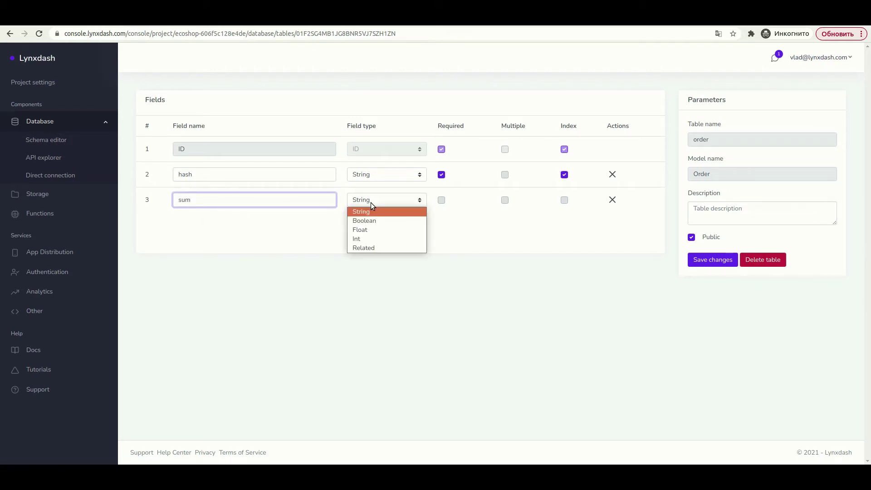
{"action": "left_click", "coordinate": [366, 228]}
{"action": "left_click", "coordinate": [441, 201]}
- Add a required 'user' field related to the User table
{"action": "left_click", "coordinate": [400, 232]}
{"action": "left_click", "coordinate": [259, 224]}
{"action": "type", "text": "user"}
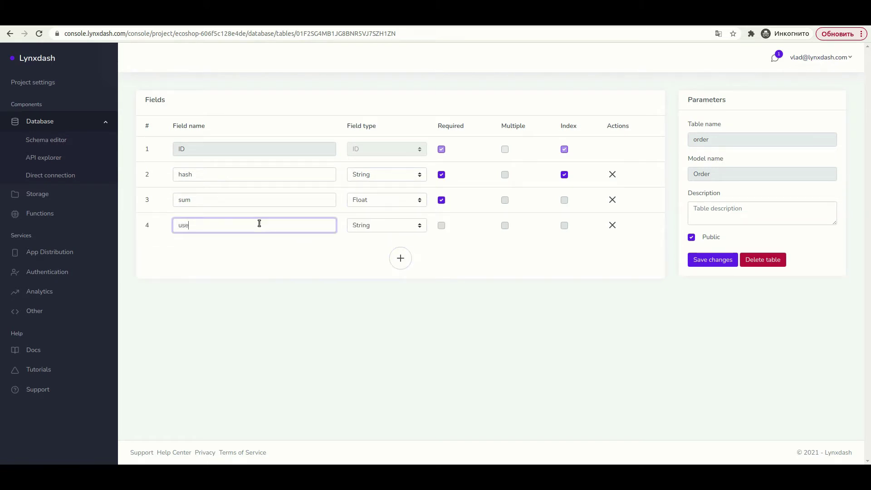
{"action": "left_click", "coordinate": [369, 227]}
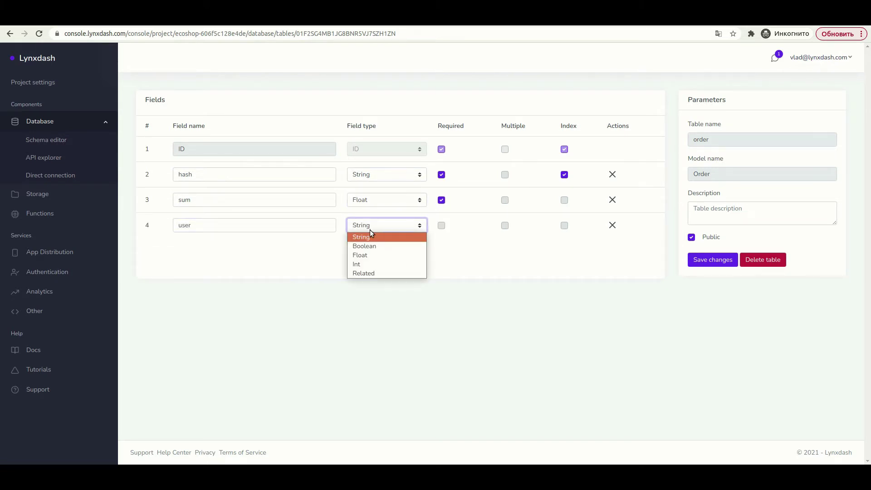
{"action": "left_click", "coordinate": [356, 276]}
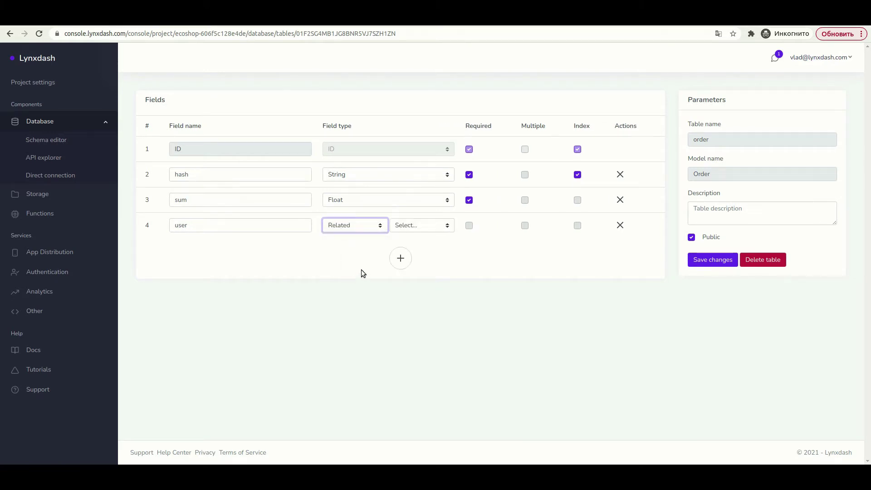
{"action": "left_click", "coordinate": [408, 228]}
{"action": "left_click", "coordinate": [407, 239]}
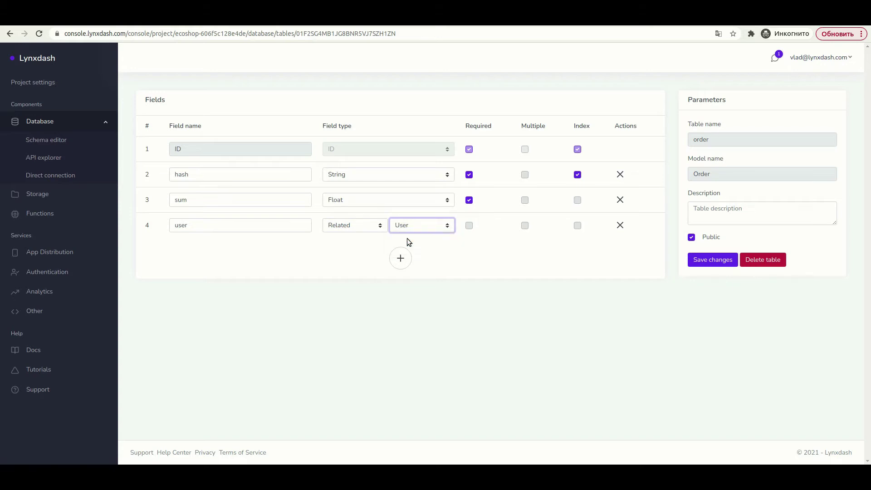
{"action": "left_click", "coordinate": [472, 229]}
{"action": "left_click", "coordinate": [470, 226]}
- Add a required 'products' field related to multiple Products, then add a sixth field row
{"action": "left_click", "coordinate": [400, 258]}
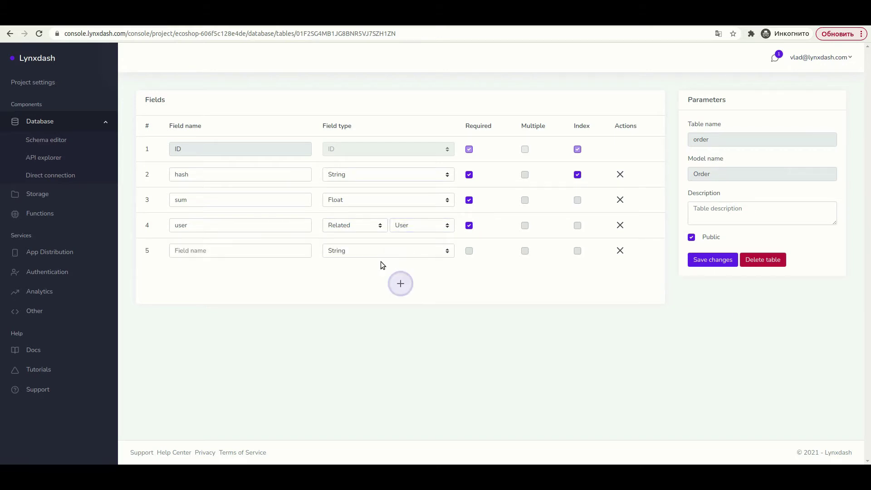
{"action": "left_click", "coordinate": [277, 253]}
{"action": "type", "text": "prod"}
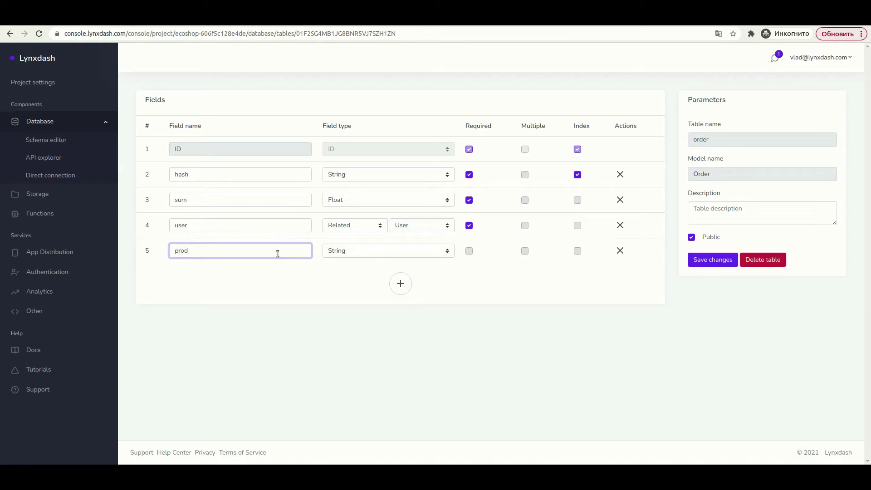
{"action": "type", "text": "ucts"}
{"action": "left_click", "coordinate": [352, 254]}
{"action": "left_click", "coordinate": [353, 300]}
{"action": "left_click", "coordinate": [415, 250]}
{"action": "left_click", "coordinate": [417, 272]}
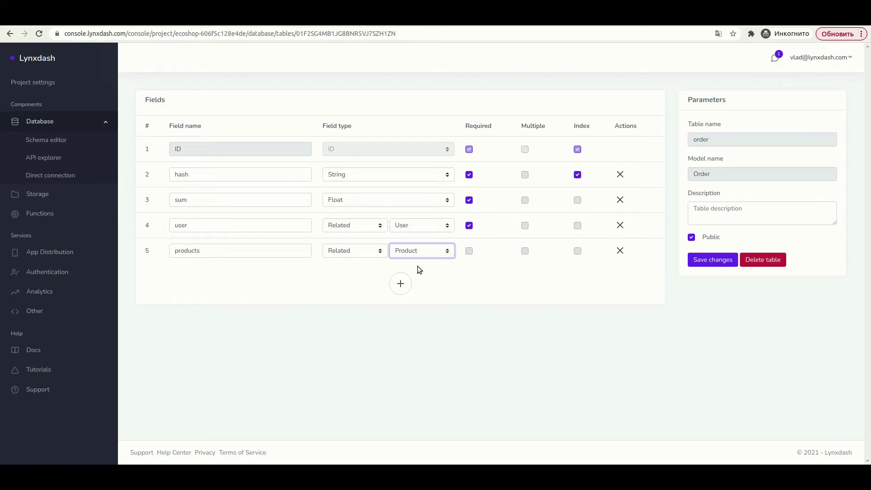
{"action": "left_click", "coordinate": [470, 252]}
{"action": "left_click", "coordinate": [524, 251]}
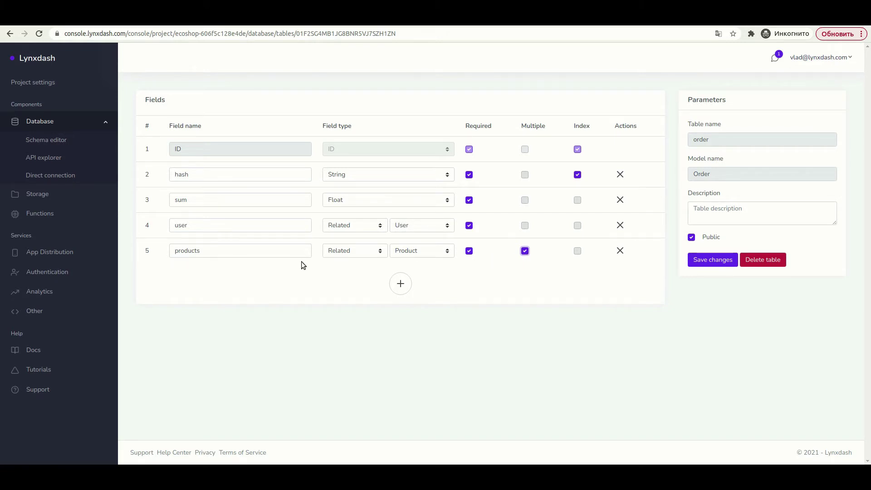
{"action": "left_click", "coordinate": [510, 273]}
{"action": "left_click", "coordinate": [401, 285]}
{"action": "left_click", "coordinate": [228, 273]}
- Name the sixth field 'comment', add a required Int 'status' field, and save the order table
{"action": "type", "text": "comment"}
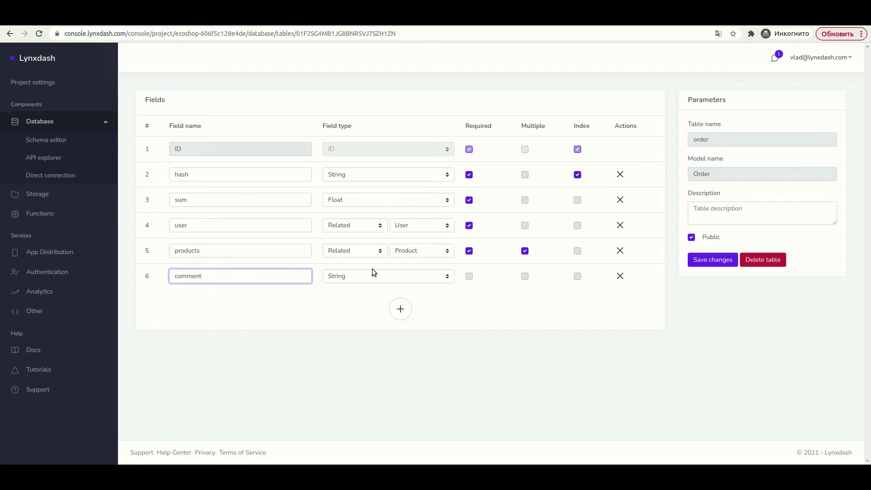
{"action": "left_click", "coordinate": [401, 309]}
{"action": "left_click", "coordinate": [250, 303]}
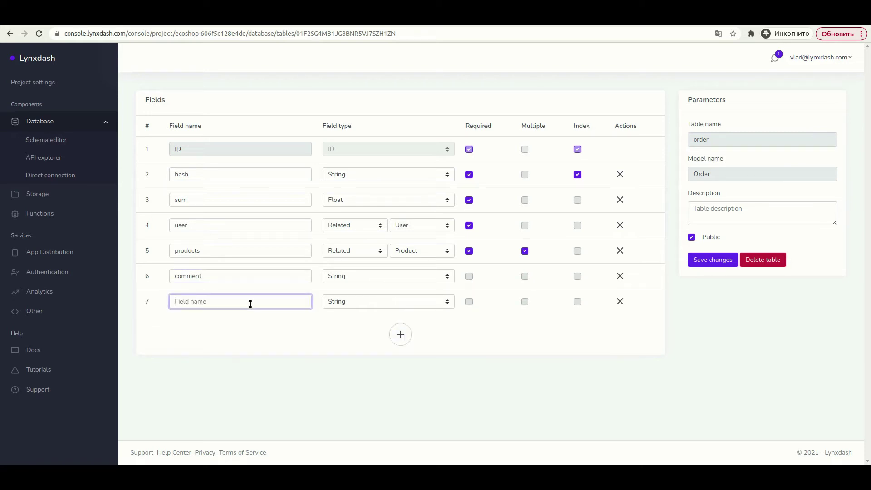
{"action": "type", "text": "status"}
{"action": "left_click", "coordinate": [352, 301]}
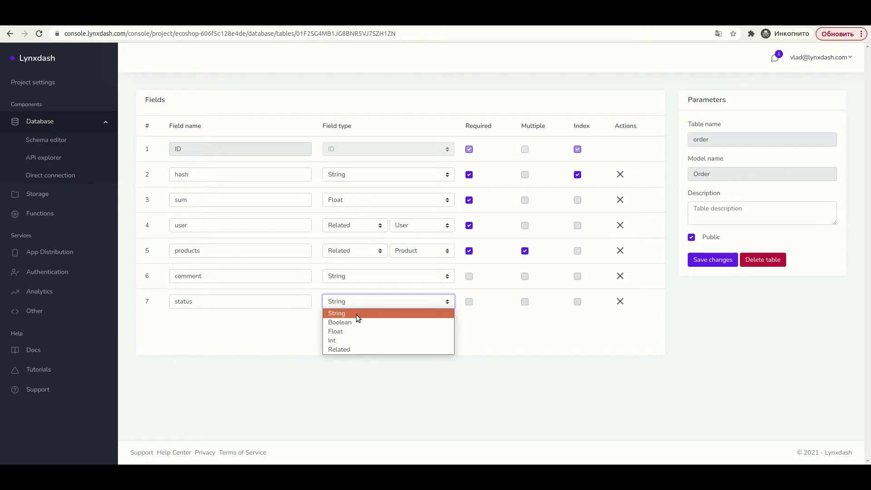
{"action": "left_click", "coordinate": [357, 339]}
{"action": "left_click", "coordinate": [469, 302]}
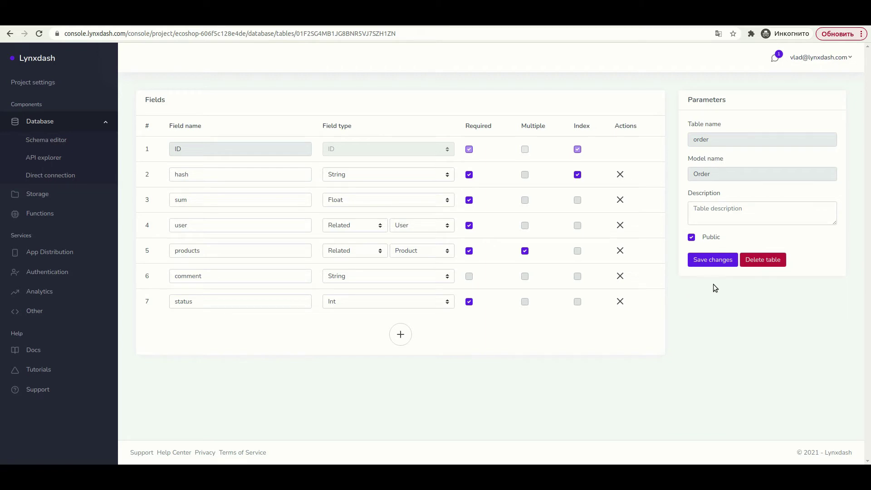
{"action": "left_click", "coordinate": [715, 263]}
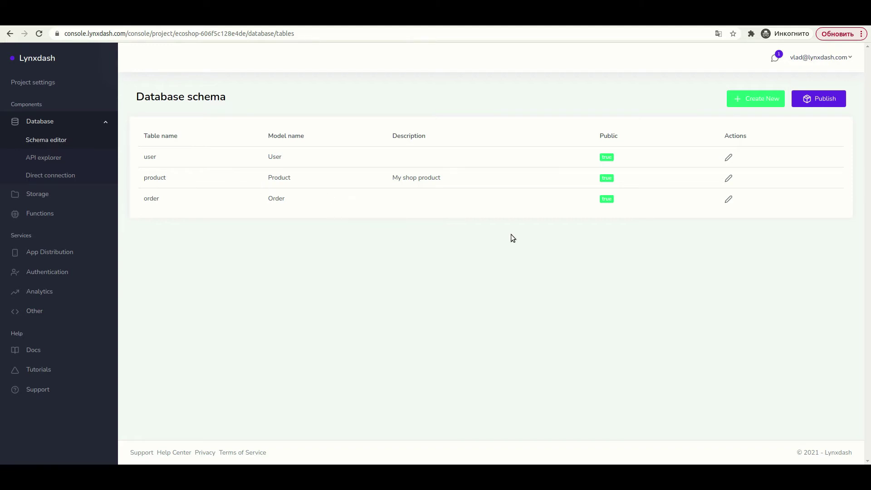
- Publish the schema changes and check the overview's Publishments for the In Progress database deployment
{"action": "left_click", "coordinate": [813, 105]}
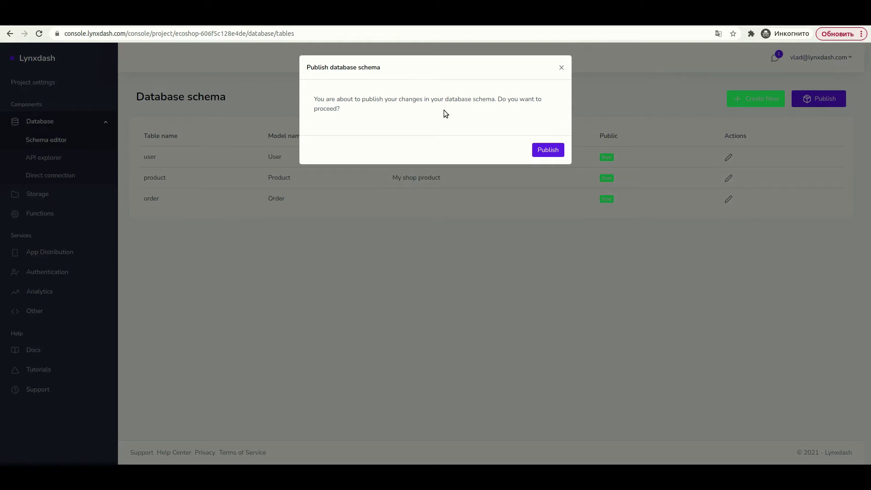
{"action": "left_click", "coordinate": [545, 155]}
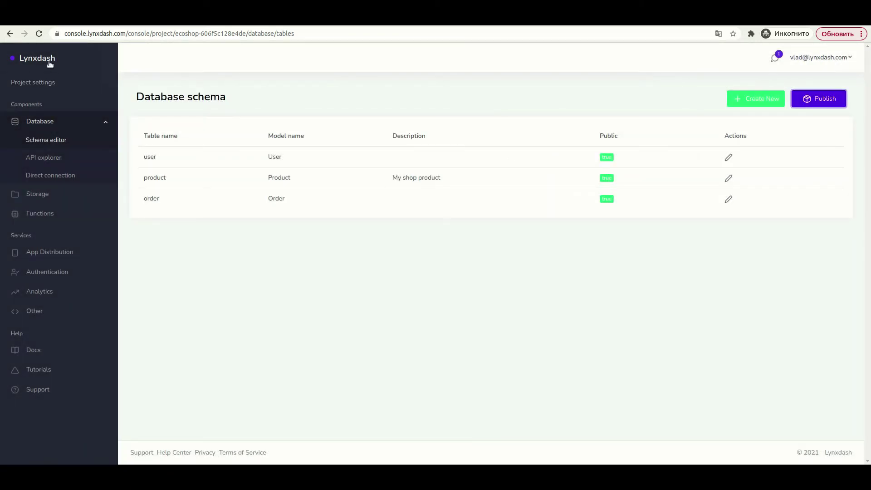
{"action": "left_click", "coordinate": [50, 62]}
{"action": "scroll", "coordinate": [398, 254], "scroll_direction": "down", "scroll_amount": 2}
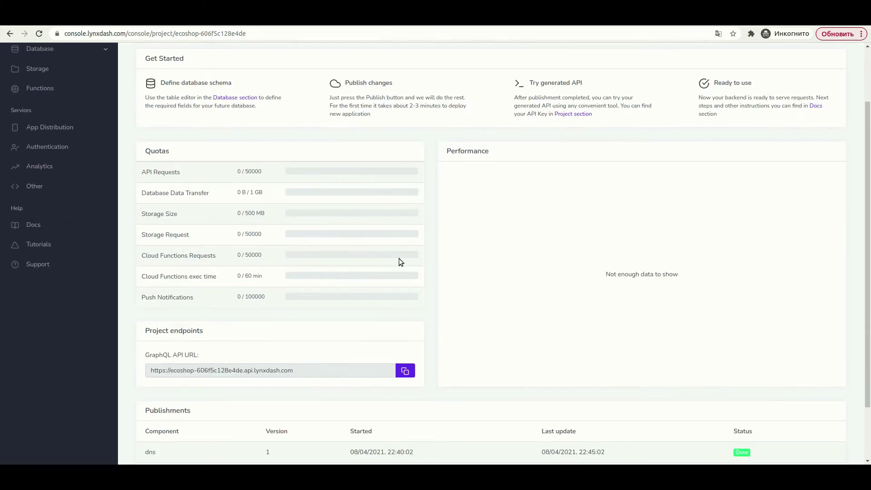
{"action": "scroll", "coordinate": [399, 263], "scroll_direction": "down", "scroll_amount": 2}
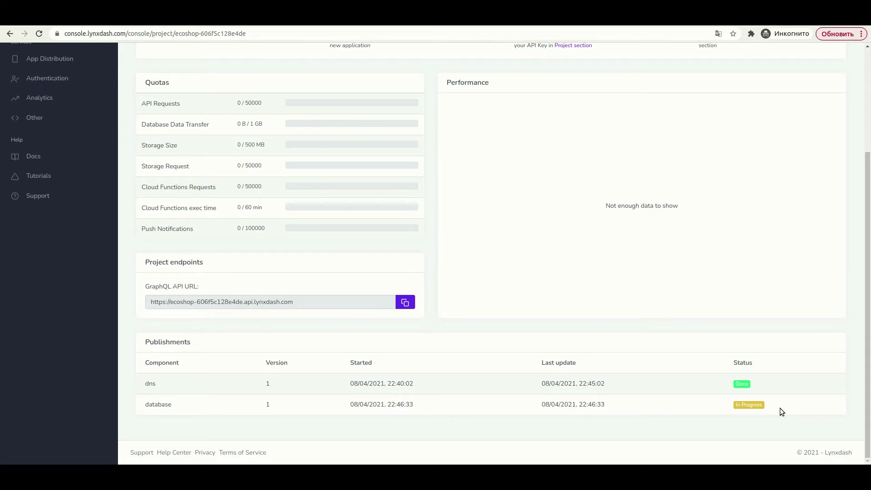
{"action": "scroll", "coordinate": [780, 409], "scroll_direction": "up", "scroll_amount": 1}
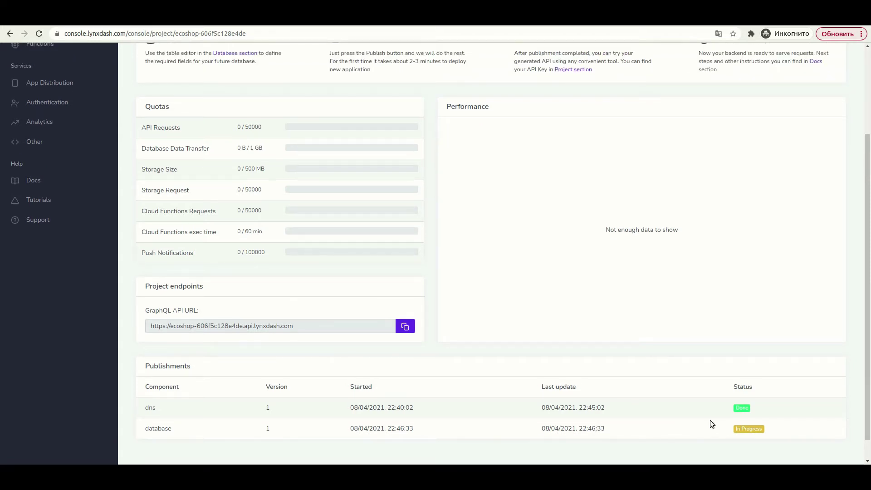
{"action": "scroll", "coordinate": [709, 421], "scroll_direction": "up", "scroll_amount": 5}
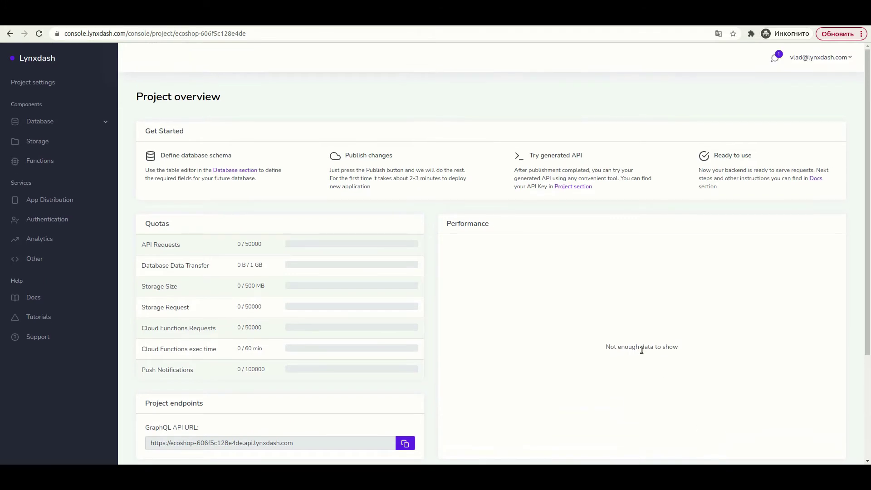
- Open the API explorer for the User model and inspect the createUser mutation and its variables JSON
{"action": "left_click", "coordinate": [41, 121]}
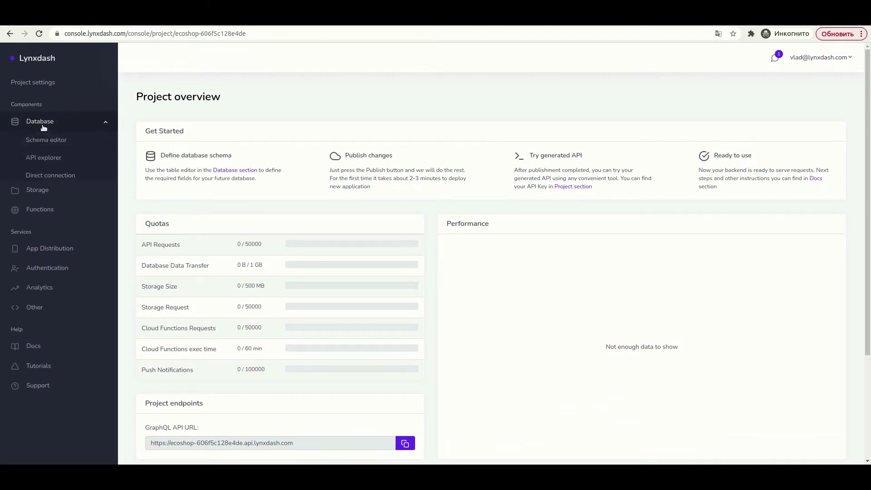
{"action": "left_click", "coordinate": [32, 164]}
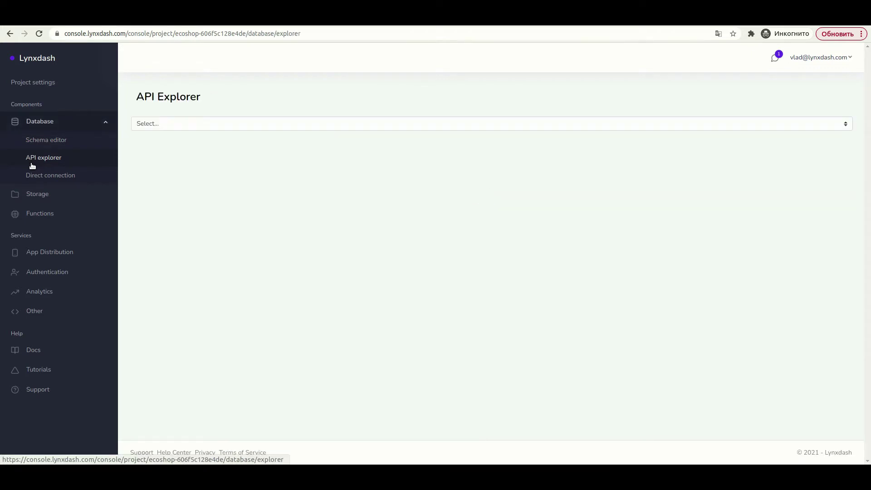
{"action": "left_click", "coordinate": [152, 122]}
{"action": "left_click", "coordinate": [153, 135]}
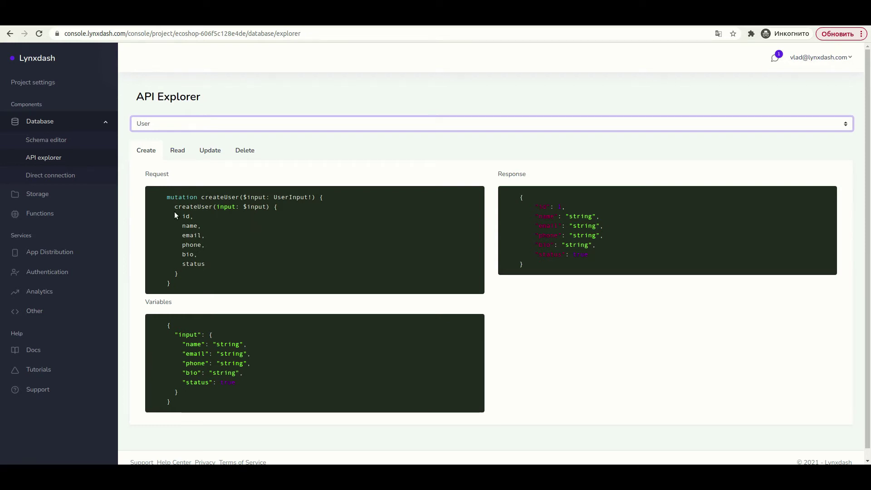
{"action": "left_click_drag", "start_coordinate": [166, 197], "coordinate": [200, 283]}
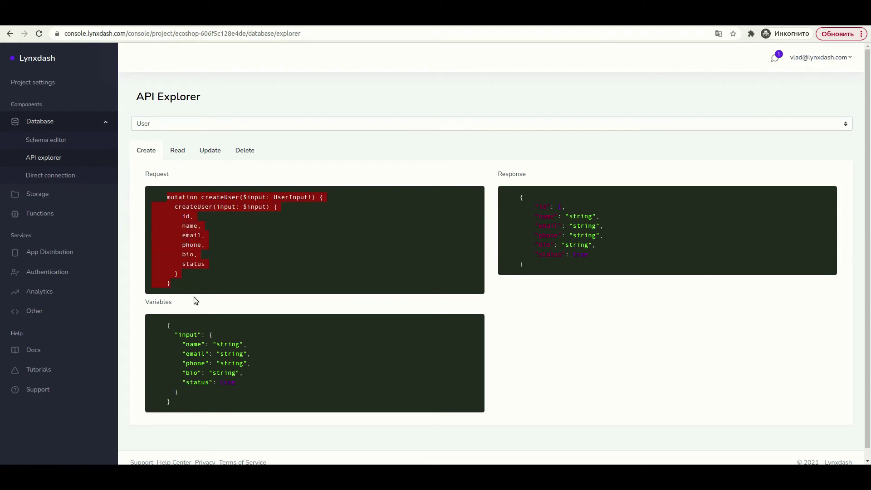
{"action": "left_click_drag", "start_coordinate": [168, 326], "coordinate": [195, 401]}
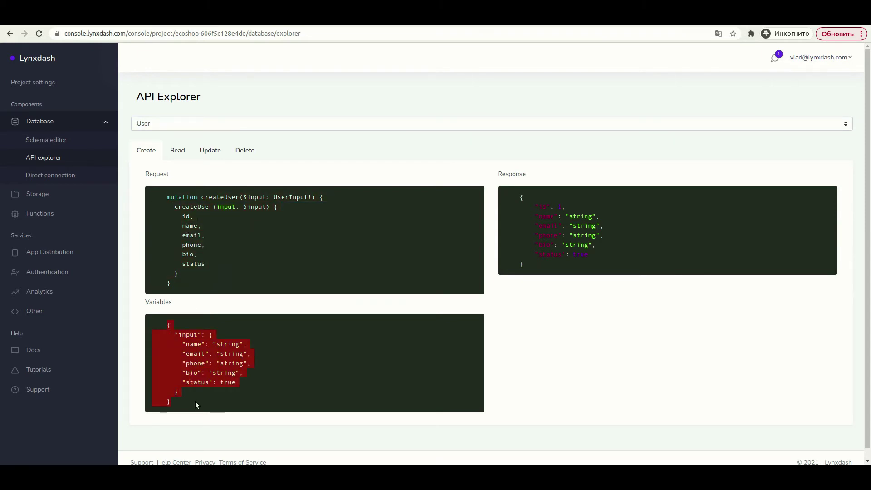
{"action": "left_click", "coordinate": [226, 383]}
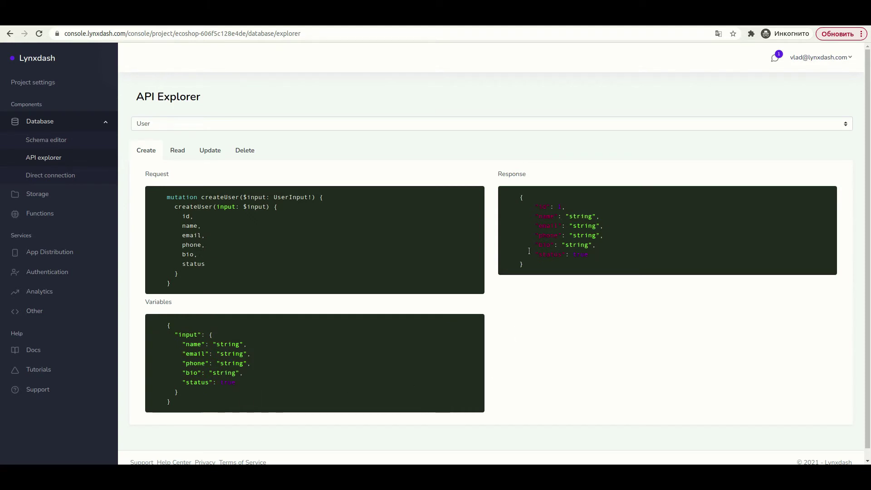
- Review the User read, updateUser and deleteUser examples, then switch the model to Product
{"action": "left_click", "coordinate": [182, 124]}
{"action": "left_click", "coordinate": [182, 124]}
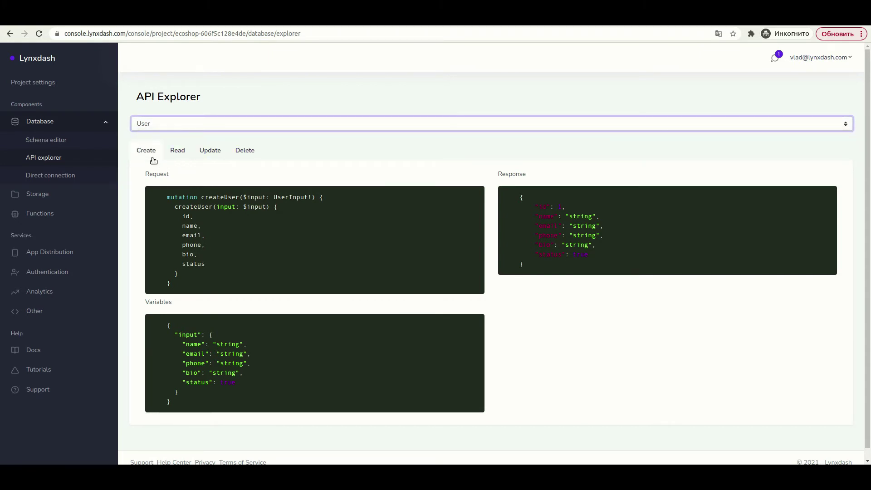
{"action": "left_click", "coordinate": [174, 155]}
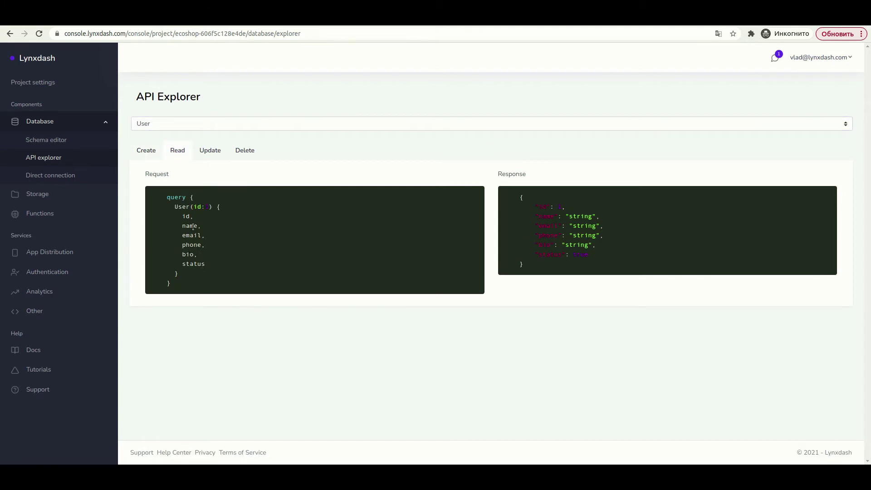
{"action": "left_click", "coordinate": [213, 155]}
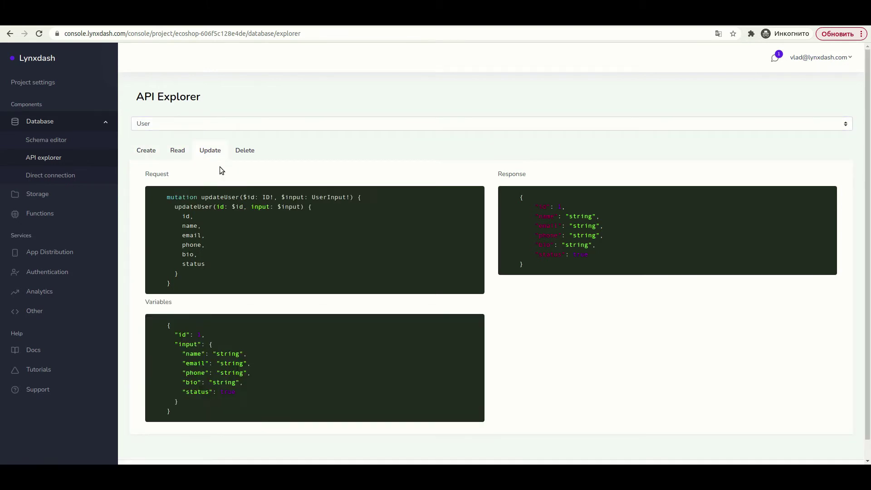
{"action": "left_click", "coordinate": [251, 158]}
{"action": "left_click", "coordinate": [246, 126]}
{"action": "left_click", "coordinate": [243, 144]}
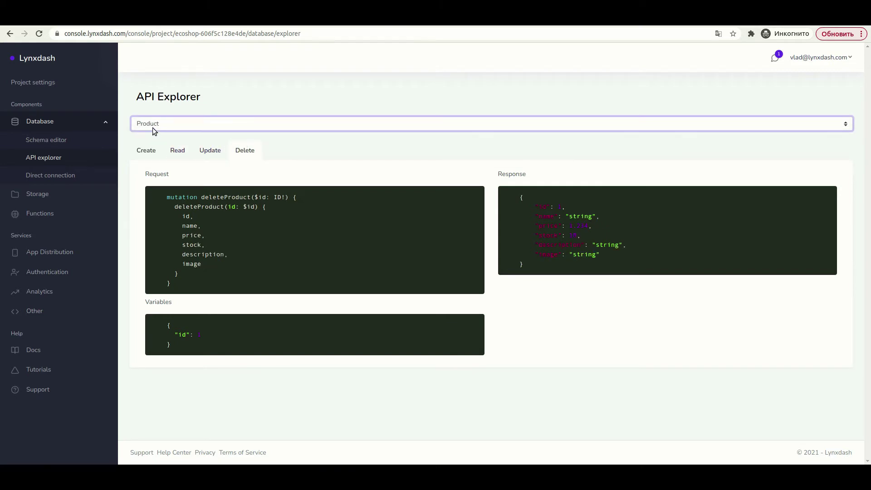
- View the Product read and update examples, then the Order model's read query
{"action": "left_click", "coordinate": [178, 152]}
{"action": "left_click", "coordinate": [210, 154]}
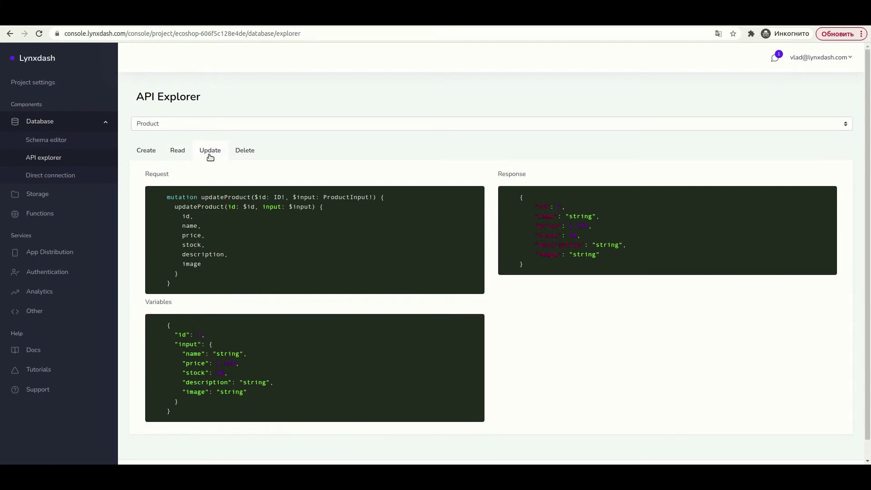
{"action": "left_click", "coordinate": [242, 124]}
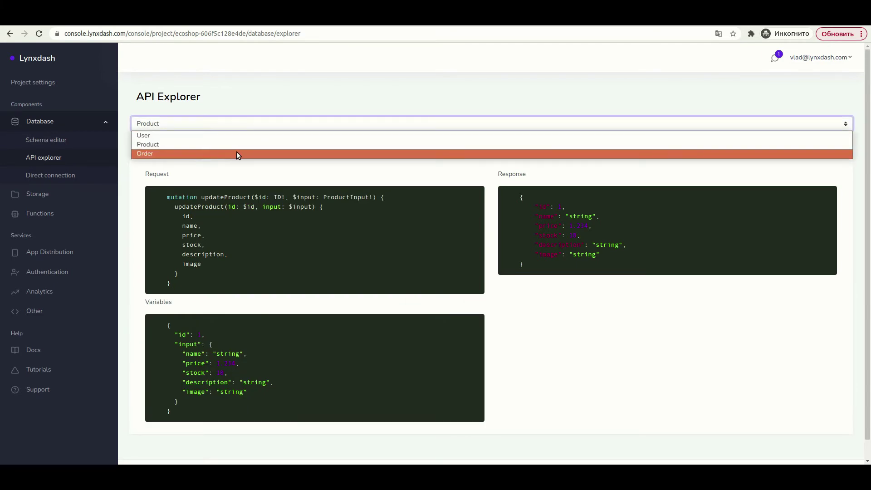
{"action": "left_click", "coordinate": [236, 151]}
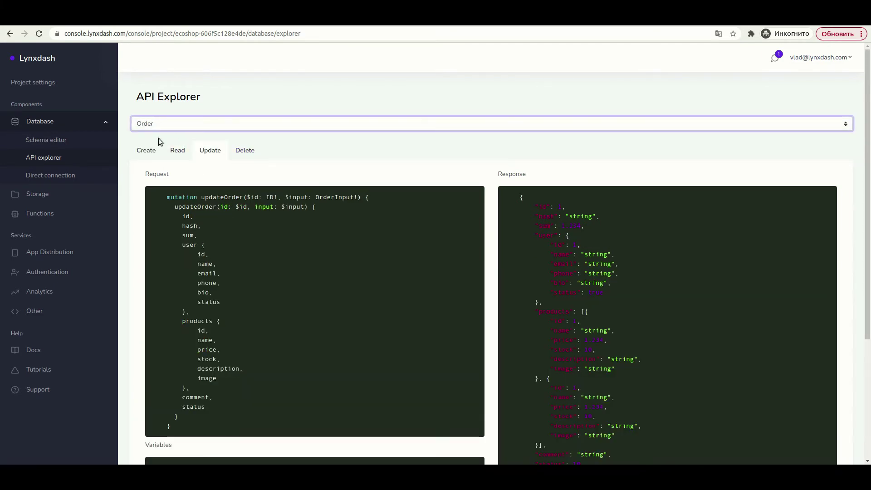
{"action": "left_click", "coordinate": [176, 152]}
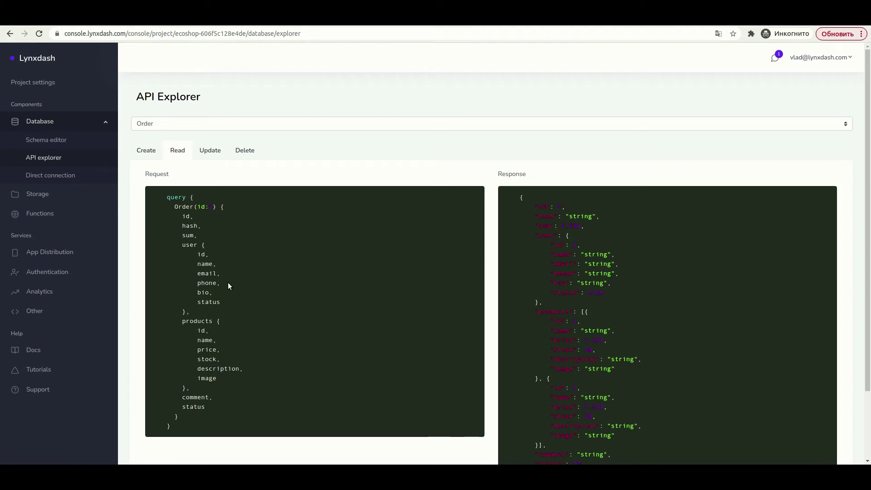
- Show the createOrder mutation with variables hash, sum, user, products, comment and status
{"action": "scroll", "coordinate": [243, 282], "scroll_direction": "down", "scroll_amount": 3}
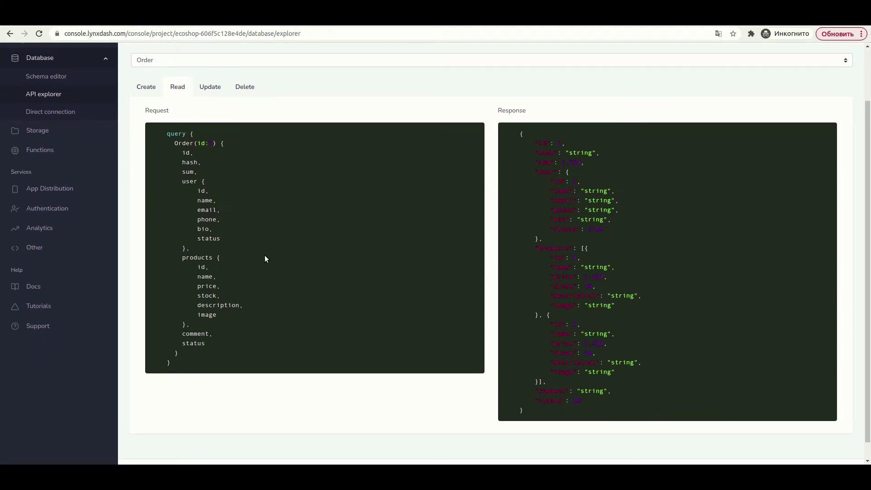
{"action": "scroll", "coordinate": [265, 258], "scroll_direction": "up", "scroll_amount": 1}
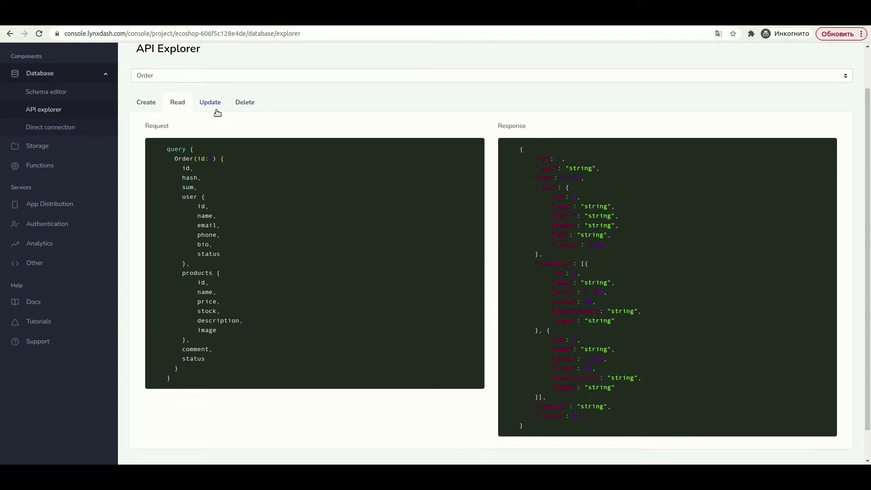
{"action": "left_click", "coordinate": [152, 105]}
{"action": "scroll", "coordinate": [282, 205], "scroll_direction": "down", "scroll_amount": 3}
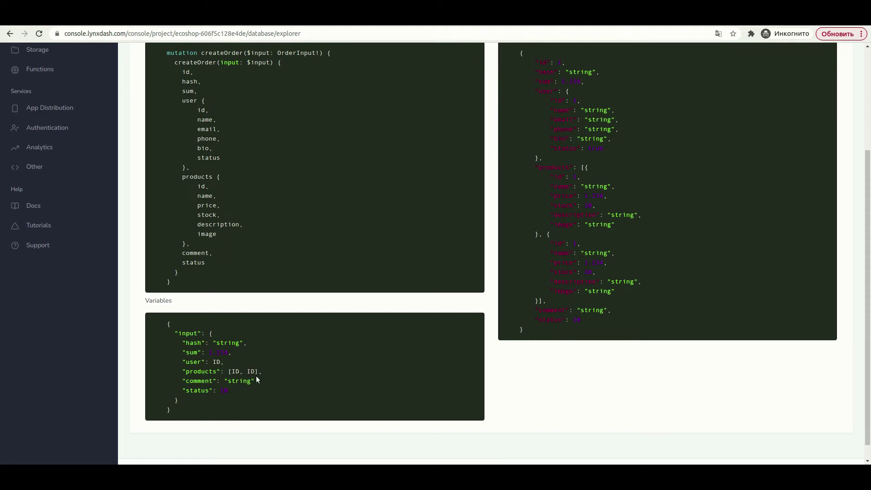
{"action": "scroll", "coordinate": [290, 368], "scroll_direction": "up", "scroll_amount": 1}
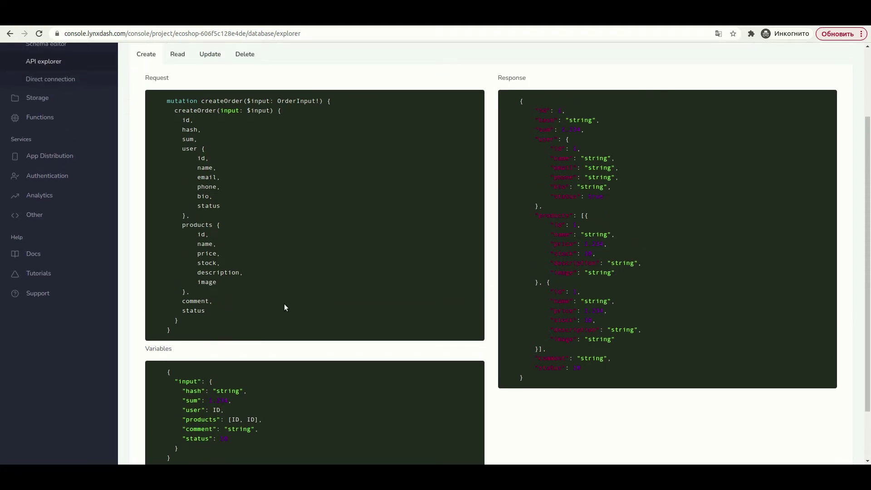
{"action": "scroll", "coordinate": [284, 303], "scroll_direction": "up", "scroll_amount": 2}
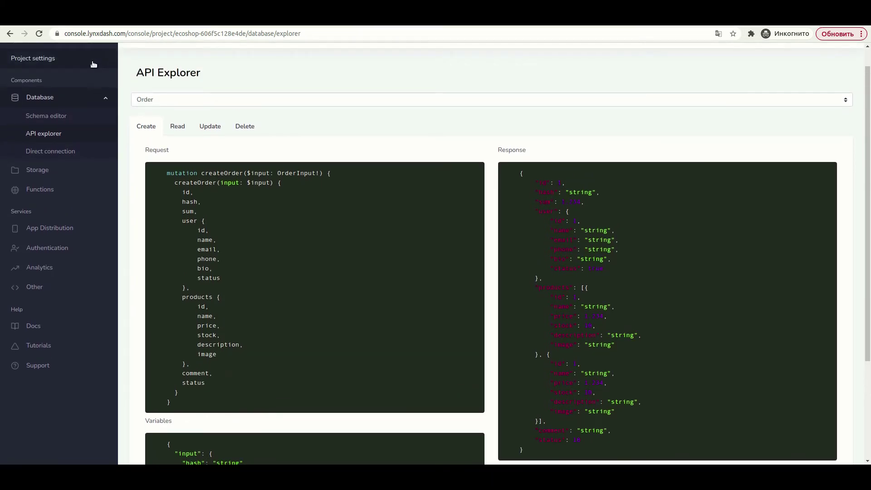
{"action": "scroll", "coordinate": [93, 64], "scroll_direction": "up", "scroll_amount": 1}
- Load the project's GraphQL API URL in a new browser tab, which answers Not authorized, then return
{"action": "left_click", "coordinate": [53, 63]}
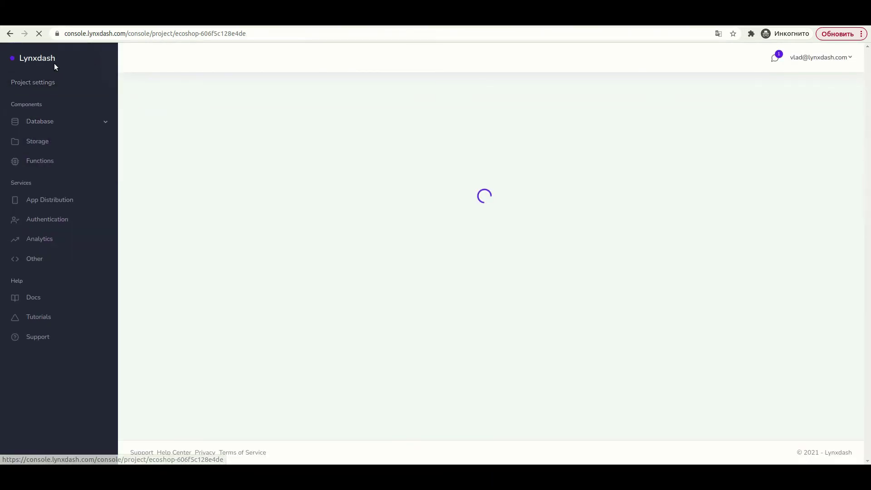
{"action": "scroll", "coordinate": [282, 358], "scroll_direction": "down", "scroll_amount": 3}
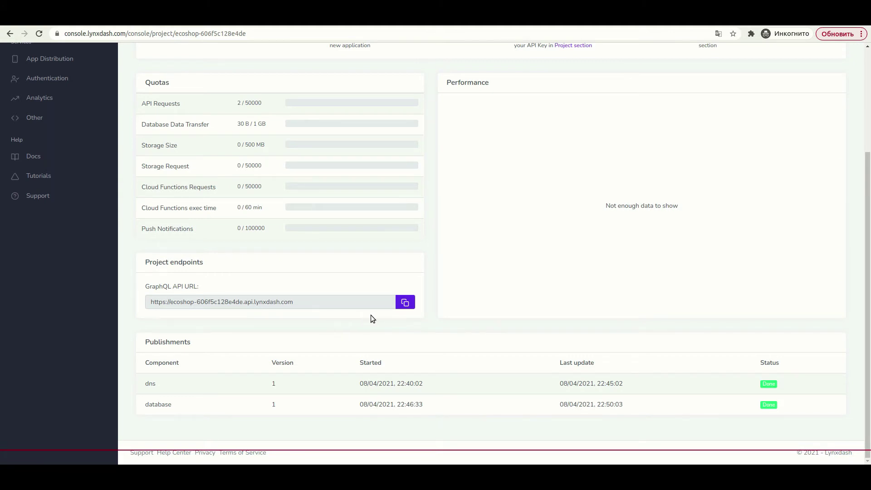
{"action": "left_click", "coordinate": [406, 304]}
{"action": "key", "text": "ctrl+t"}
{"action": "key", "text": "ctrl+v"}
{"action": "key", "text": "Return"}
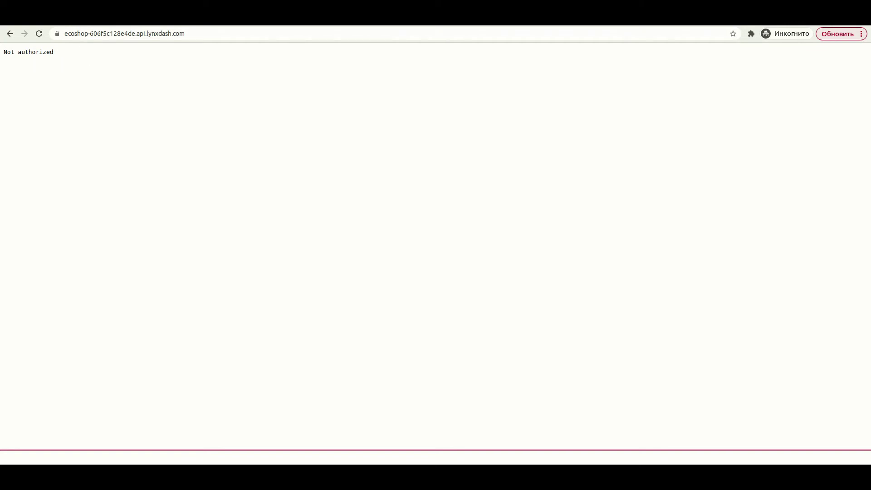
{"action": "key", "text": "ctrl+w"}
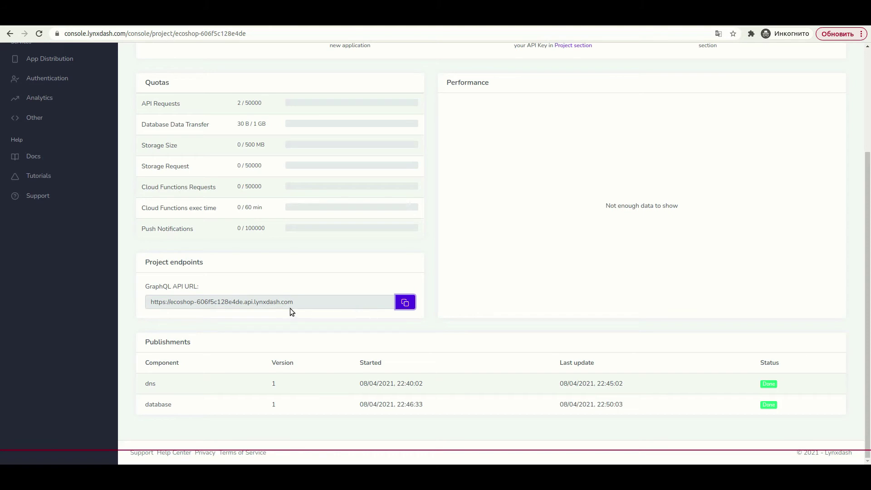
{"action": "scroll", "coordinate": [245, 299], "scroll_direction": "up", "scroll_amount": 3}
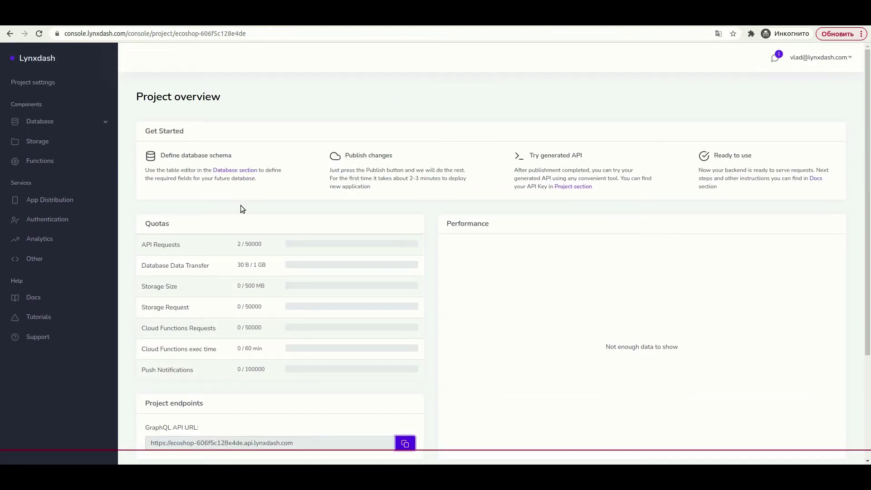
- Copy the API key from the EcoShop project's Project settings General info
{"action": "left_click", "coordinate": [25, 92]}
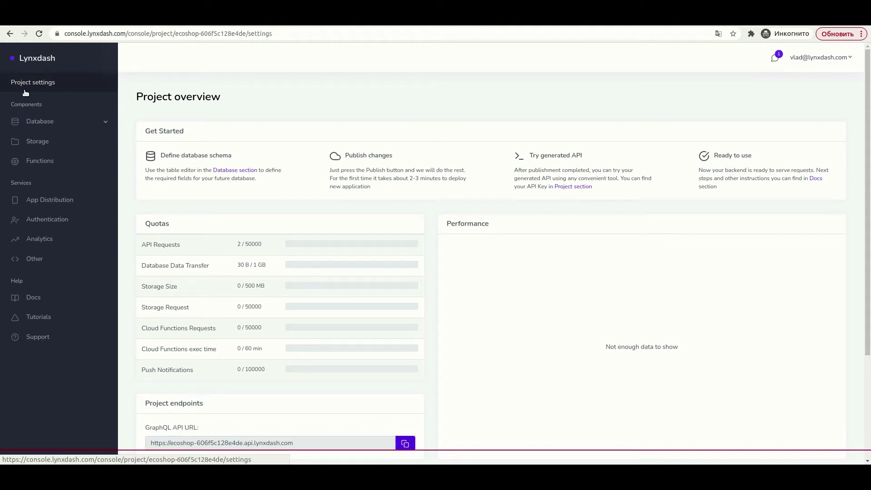
{"action": "double_click", "coordinate": [484, 158]}
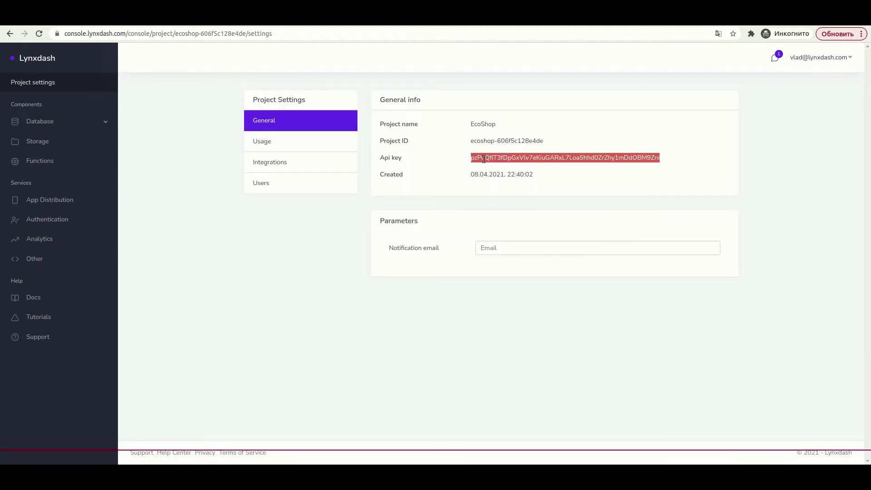
{"action": "left_click", "coordinate": [508, 166]}
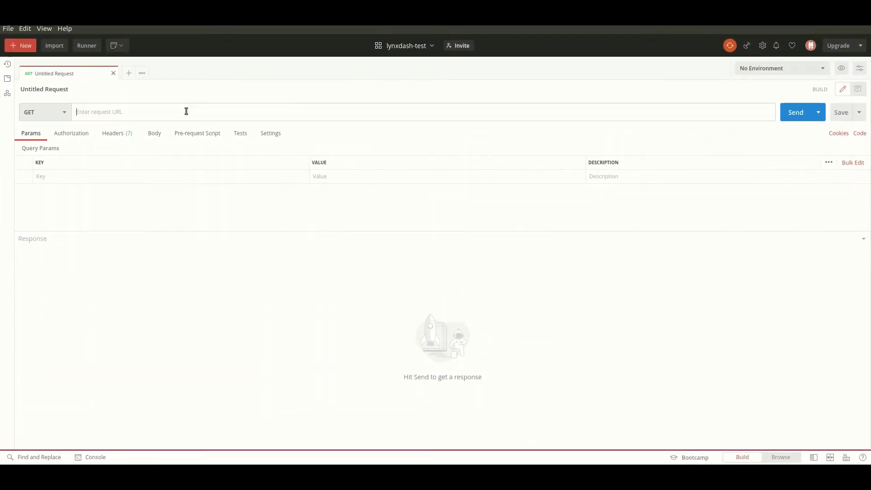
- Make the Postman request a POST to the pasted EcoShop GraphQL API URL
{"action": "left_click", "coordinate": [44, 112]}
{"action": "left_click", "coordinate": [41, 140]}
{"action": "left_click", "coordinate": [99, 112]}
{"action": "key", "text": "ctrl+v"}
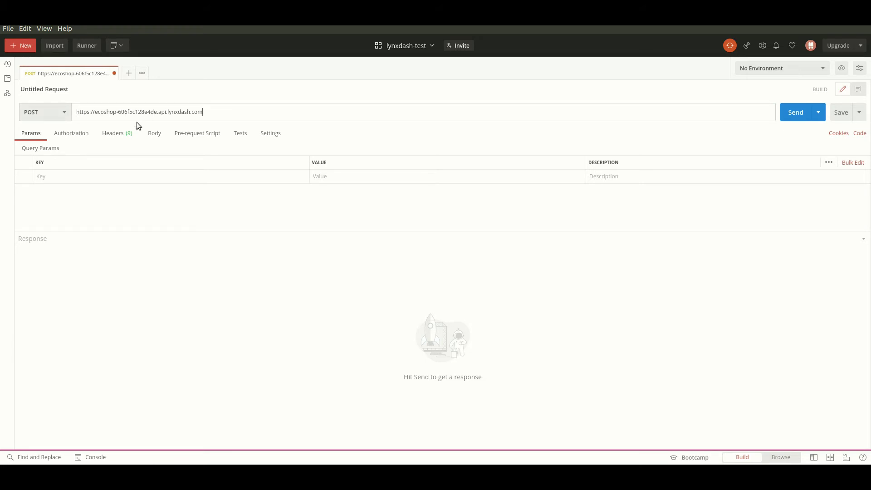
- Add an Authorization header whose value is the pasted project API key
{"action": "left_click", "coordinate": [118, 134]}
{"action": "left_click", "coordinate": [82, 177]}
{"action": "type", "text": "H"}
{"action": "key", "text": "BackSpace"}
{"action": "type", "text": "au"}
{"action": "left_click", "coordinate": [80, 188]}
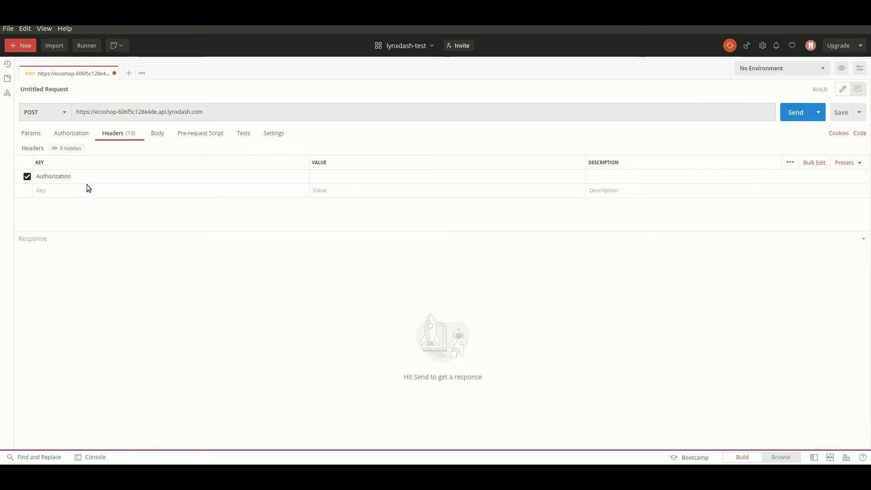
{"action": "left_click", "coordinate": [337, 176]}
{"action": "key", "text": "ctrl+v"}
{"action": "left_click", "coordinate": [399, 209]}
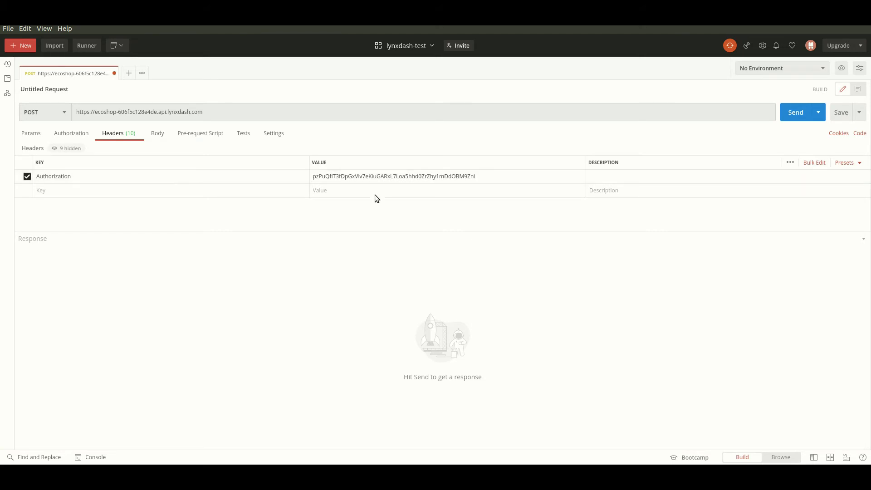
- Set the request body to GraphQL and enlarge the query and variables editors
{"action": "left_click", "coordinate": [154, 136]}
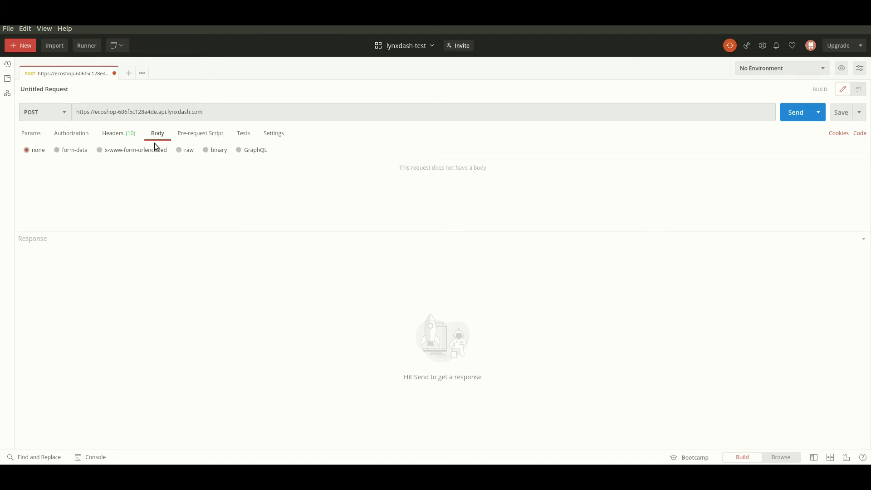
{"action": "left_click", "coordinate": [239, 150]}
{"action": "left_click_drag", "start_coordinate": [350, 232], "coordinate": [355, 298]}
{"action": "left_click", "coordinate": [354, 222]}
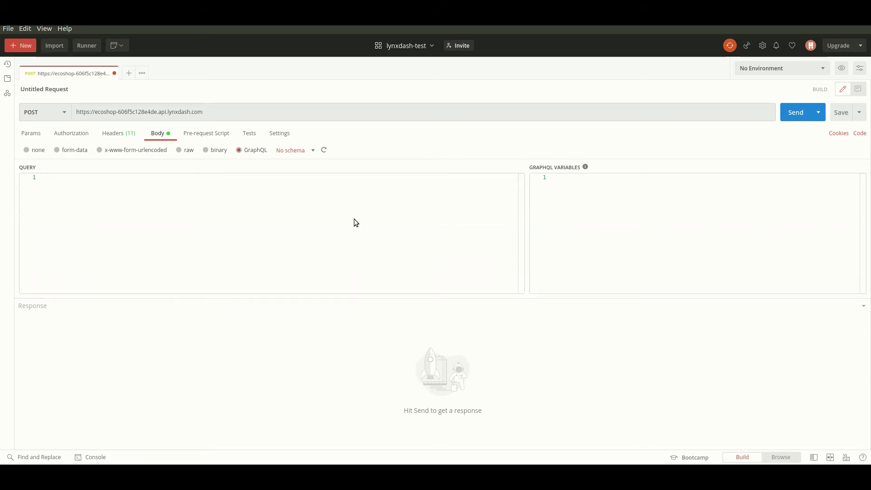
{"action": "key", "text": "alt+Tab"}
{"action": "left_click", "coordinate": [78, 129]}
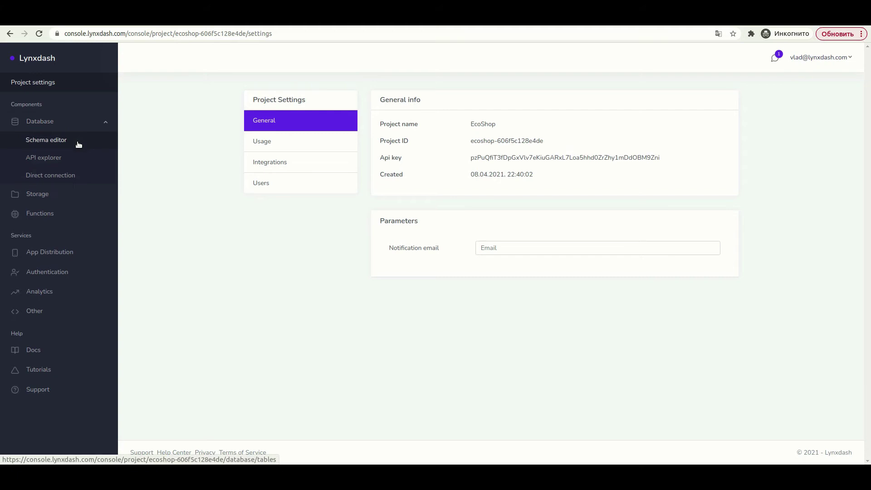
- Send the User(id:1) read query copied from the API Explorer, getting 'sql: no rows in result set'
{"action": "left_click", "coordinate": [80, 162]}
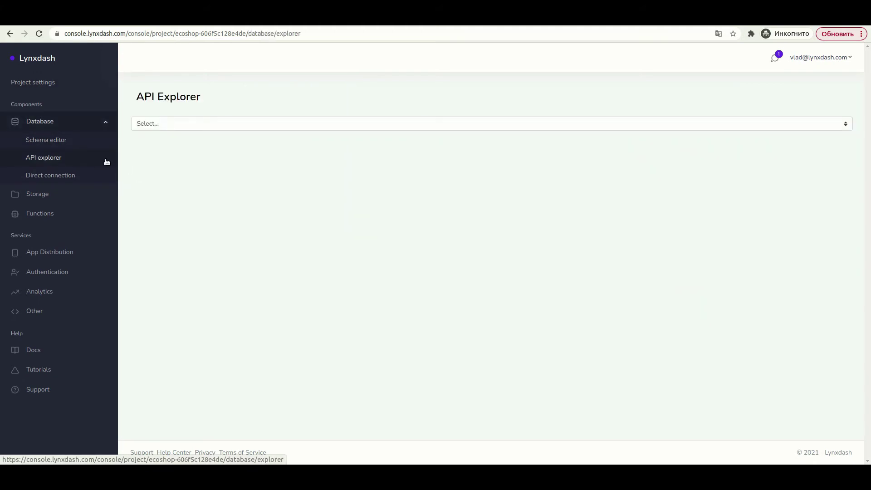
{"action": "left_click", "coordinate": [165, 123]}
{"action": "left_click", "coordinate": [164, 138]}
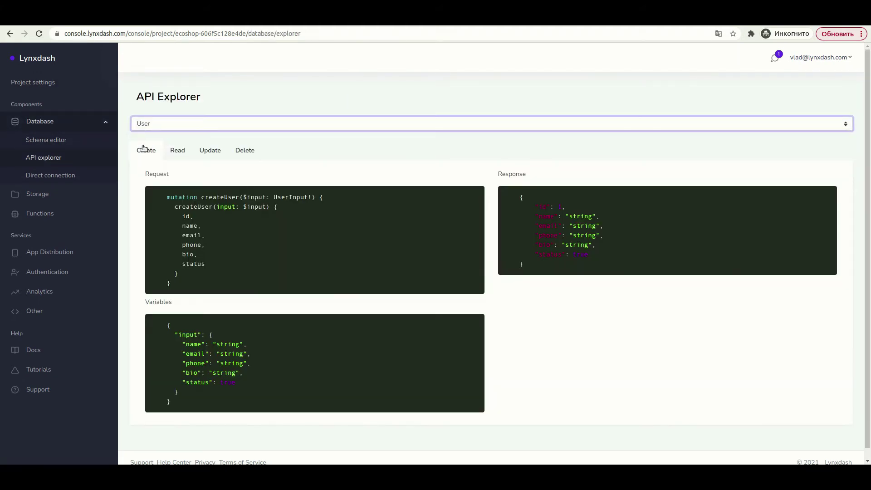
{"action": "left_click", "coordinate": [173, 152]}
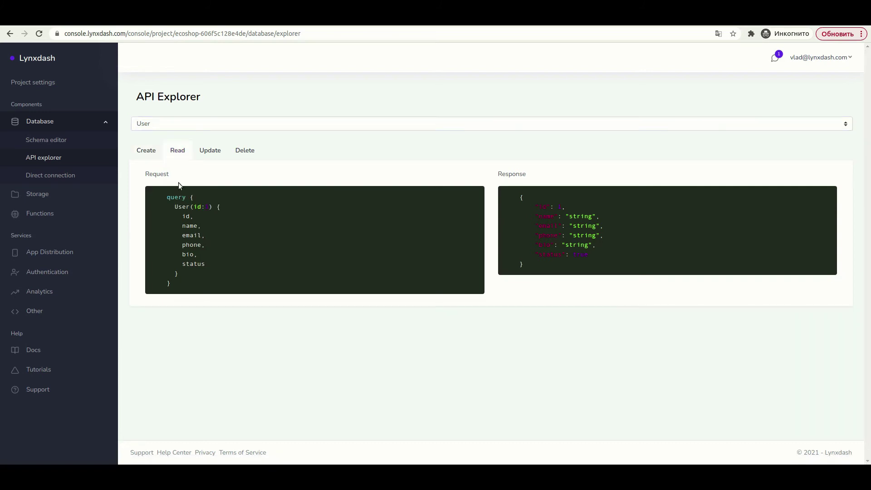
{"action": "left_click_drag", "start_coordinate": [168, 196], "coordinate": [202, 294]}
{"action": "right_click", "coordinate": [196, 256]}
{"action": "left_click", "coordinate": [201, 254]}
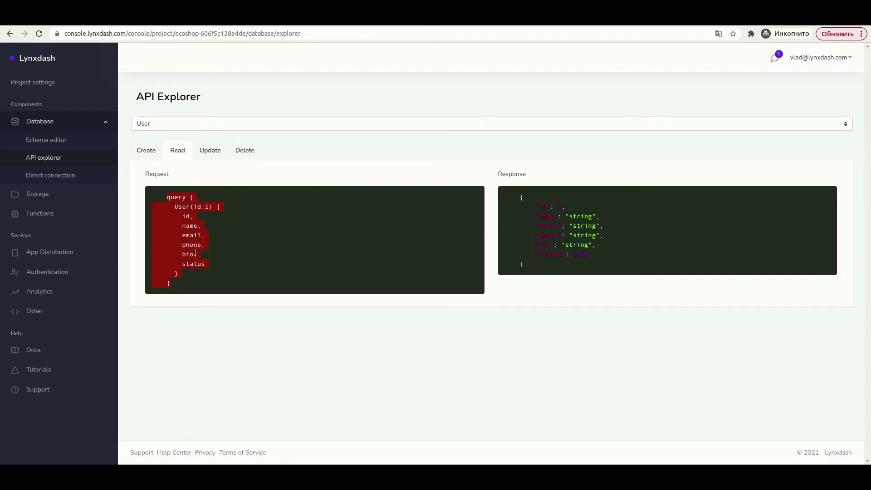
{"action": "key", "text": "alt+Tab"}
{"action": "key", "text": "ctrl+v"}
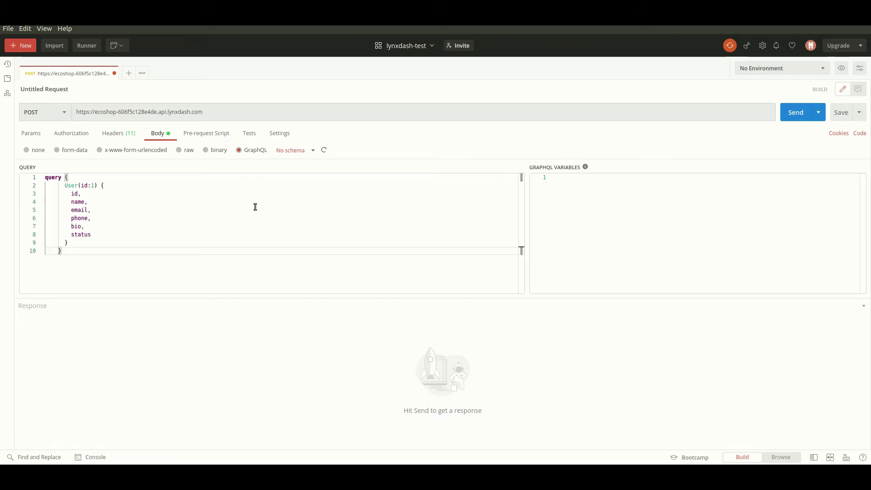
{"action": "left_click", "coordinate": [801, 118]}
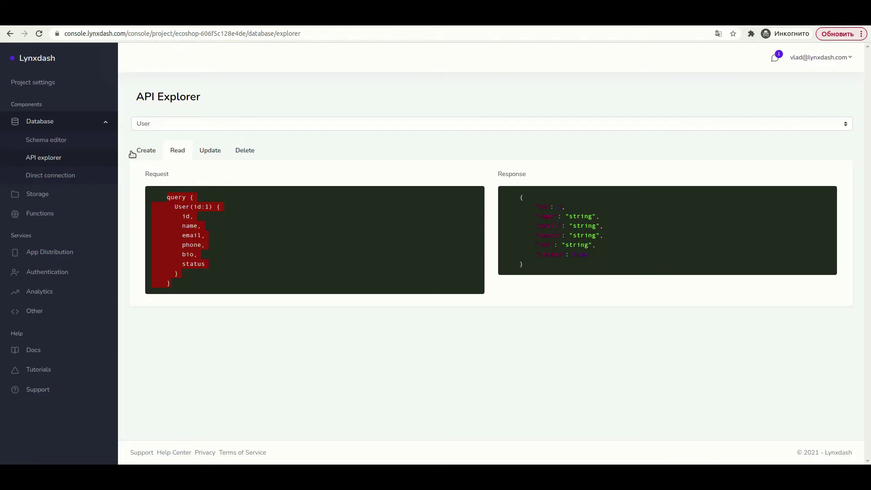
- Replace Postman's query with the createUser mutation copied from the API Explorer
{"action": "left_click", "coordinate": [149, 150]}
{"action": "left_click_drag", "start_coordinate": [162, 196], "coordinate": [195, 288]}
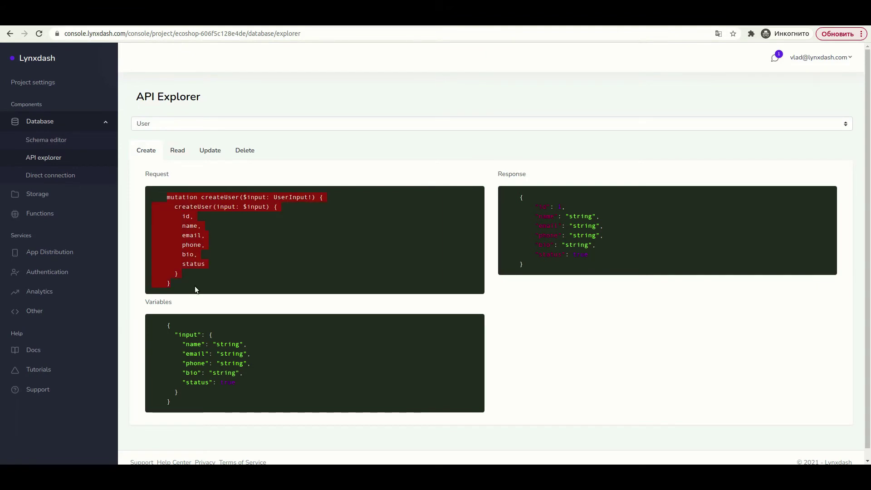
{"action": "key", "text": "ctrl+c"}
{"action": "key", "text": "alt+Tab"}
{"action": "left_click", "coordinate": [200, 218]}
{"action": "key", "text": "ctrl+a"}
{"action": "key", "text": "ctrl+v"}
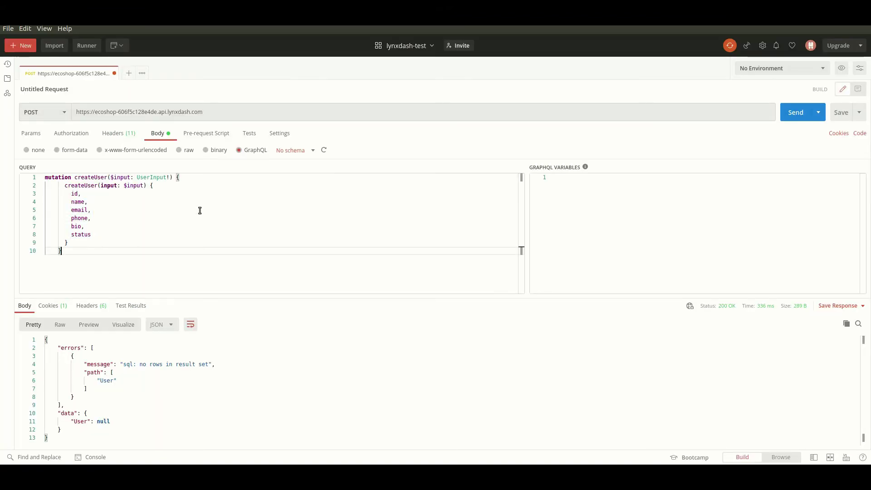
- Paste the createUser example variables JSON into Postman's variables editor
{"action": "key", "text": "alt+Tab"}
{"action": "left_click", "coordinate": [167, 325]}
{"action": "left_click_drag", "start_coordinate": [166, 325], "coordinate": [215, 401]}
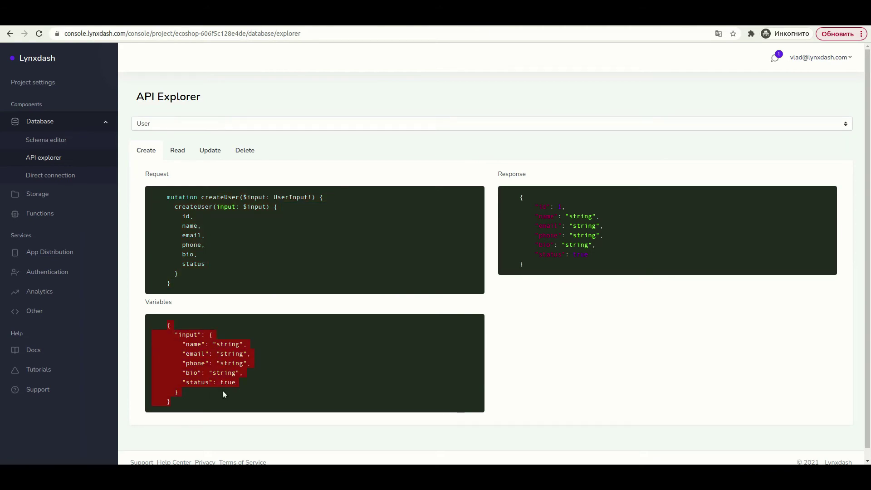
{"action": "key", "text": "ctrl+c"}
{"action": "key", "text": "alt+Tab"}
{"action": "key", "text": "ctrl+v"}
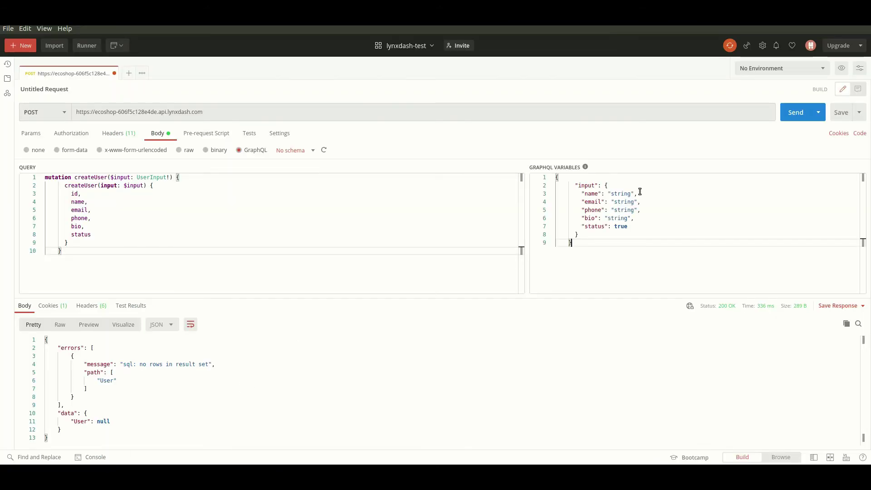
- Set name admin, fill in the e-mail and phone, bio 'Hello!', and send, returning user id 1
{"action": "double_click", "coordinate": [620, 193]}
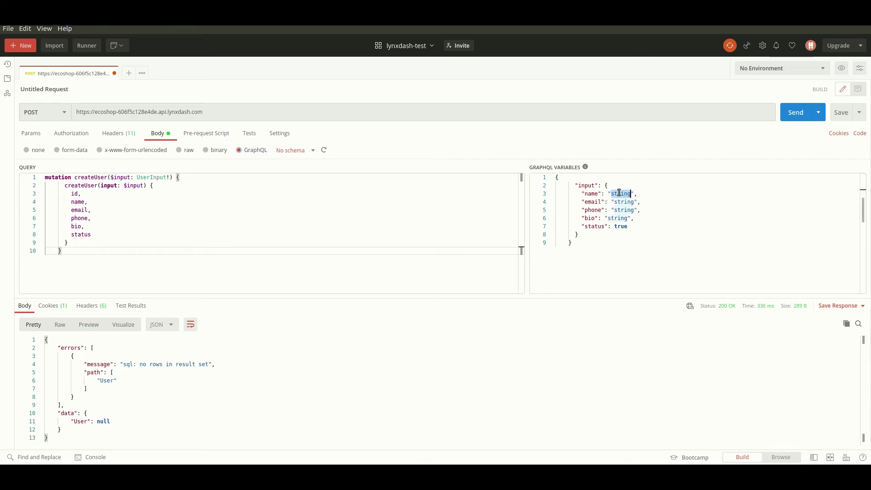
{"action": "type", "text": "admin"}
{"action": "left_click", "coordinate": [628, 203]}
{"action": "double_click", "coordinate": [628, 202]}
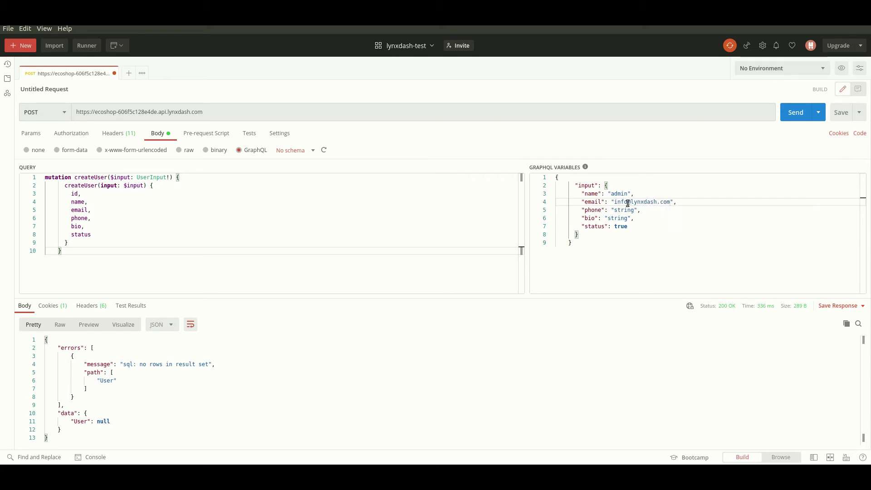
{"action": "double_click", "coordinate": [625, 210]}
{"action": "type", "text": "111111"}
{"action": "double_click", "coordinate": [618, 220]}
{"action": "type", "text": "Hello!"}
{"action": "left_click", "coordinate": [623, 227]}
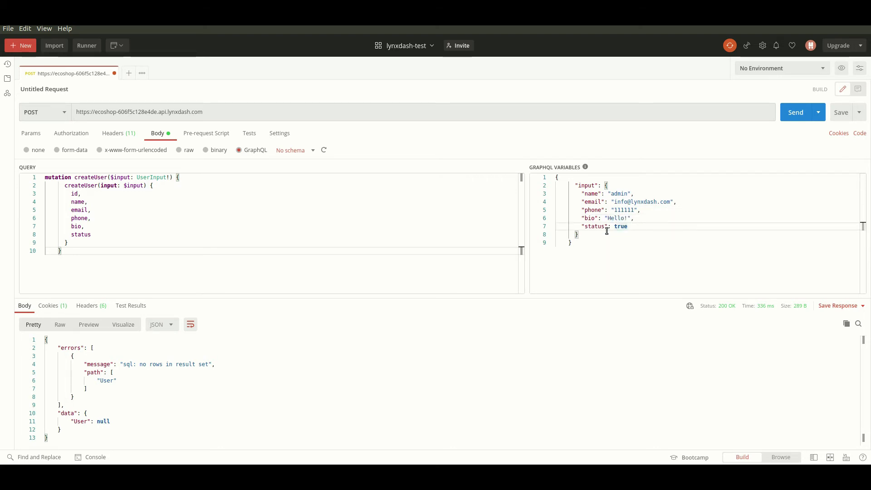
{"action": "left_click", "coordinate": [349, 235]}
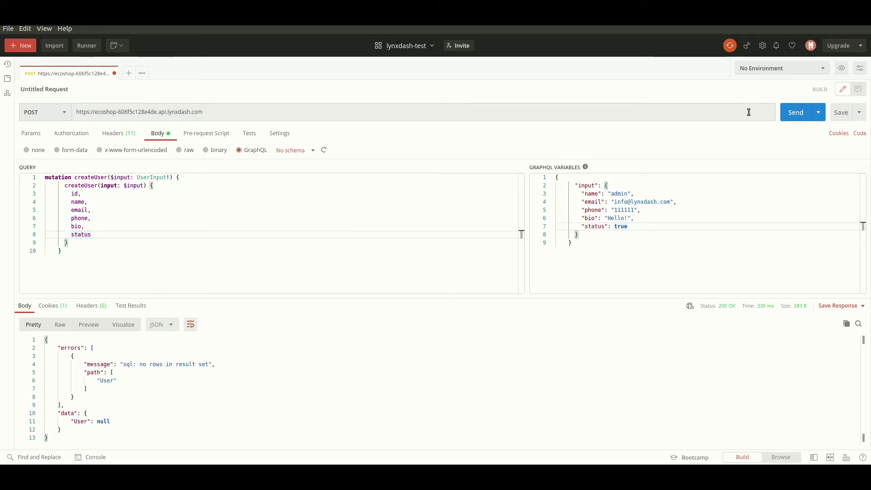
{"action": "left_click", "coordinate": [796, 112]}
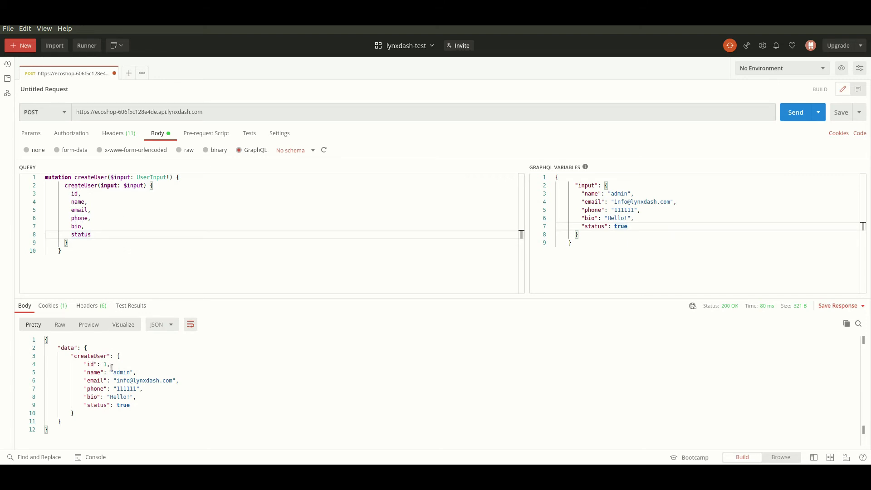
{"action": "left_click", "coordinate": [443, 211]}
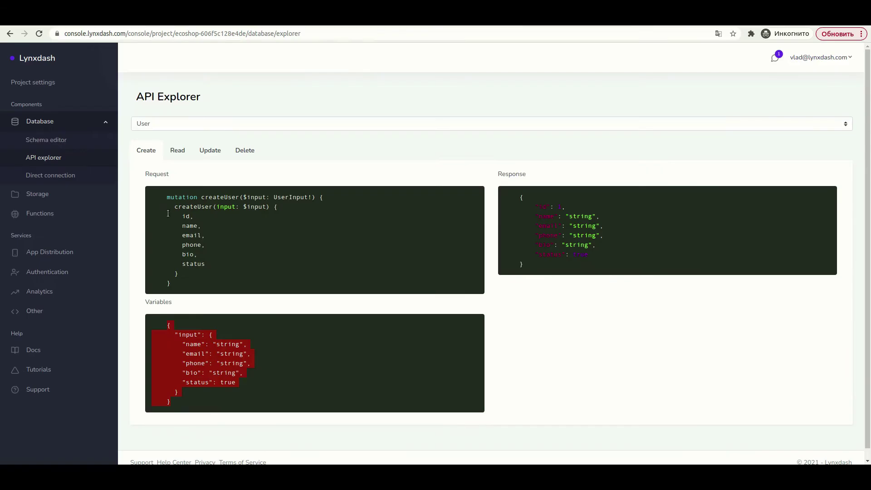
- Send the User(id:1) read query from Postman to fetch user 1
{"action": "left_click", "coordinate": [179, 149]}
{"action": "left_click_drag", "start_coordinate": [185, 223], "coordinate": [196, 284]}
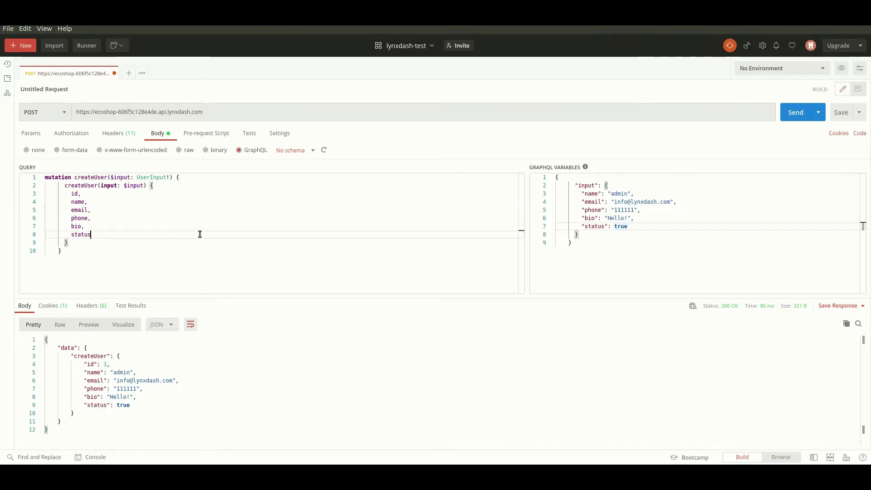
{"action": "key", "text": "ctrl+a"}
{"action": "key", "text": "ctrl+v"}
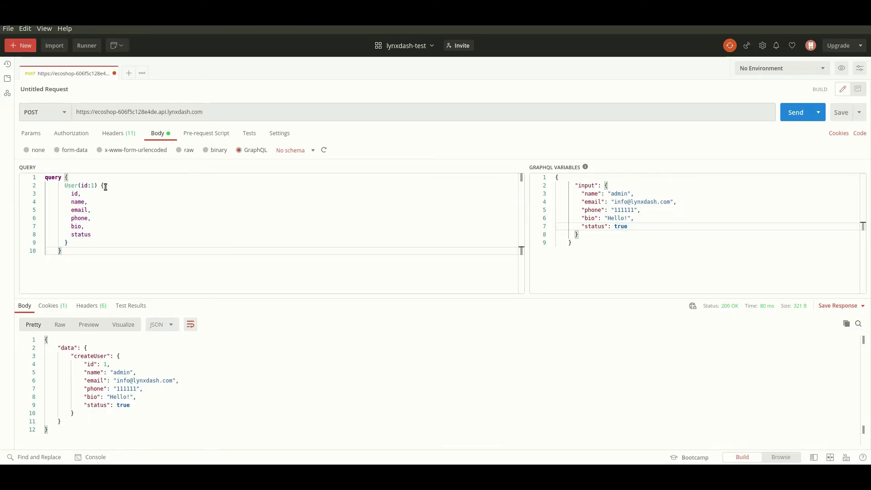
{"action": "left_click", "coordinate": [795, 113]}
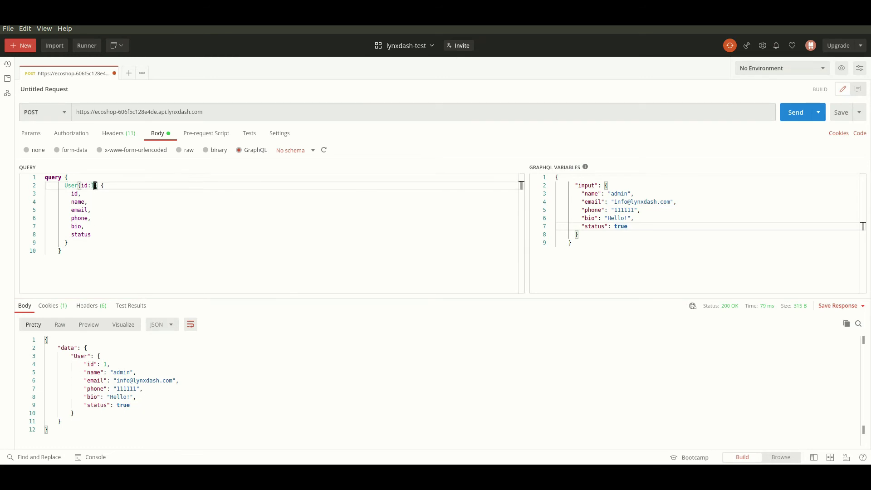
- Change the query to Users and send it, returning a list with the admin user
{"action": "left_click_drag", "start_coordinate": [99, 185], "coordinate": [78, 185]}
{"action": "type", "text": "s"}
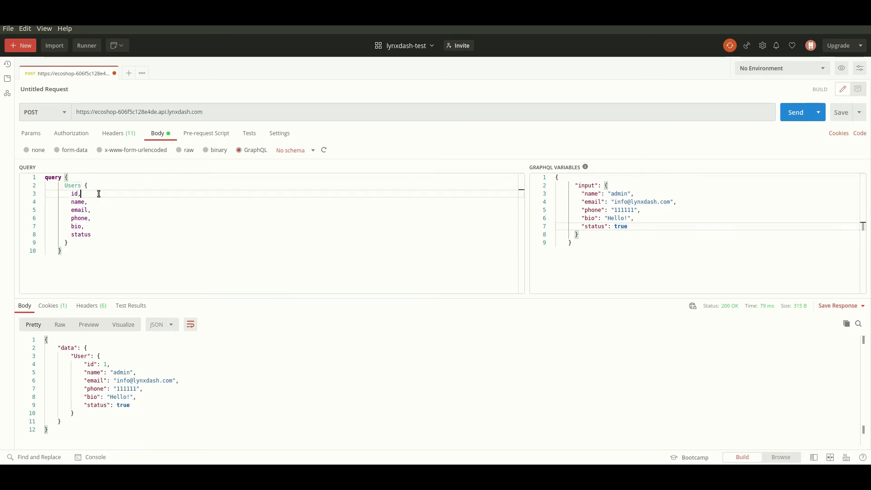
{"action": "left_click", "coordinate": [96, 185]}
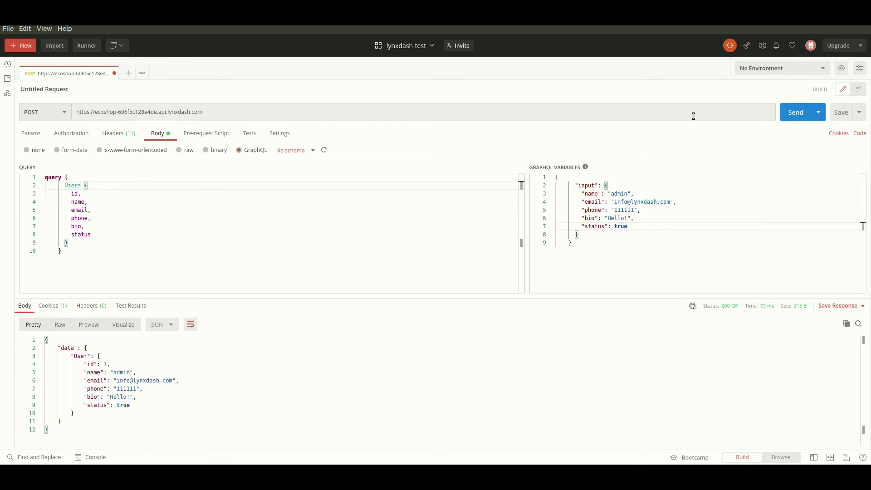
{"action": "left_click", "coordinate": [796, 113]}
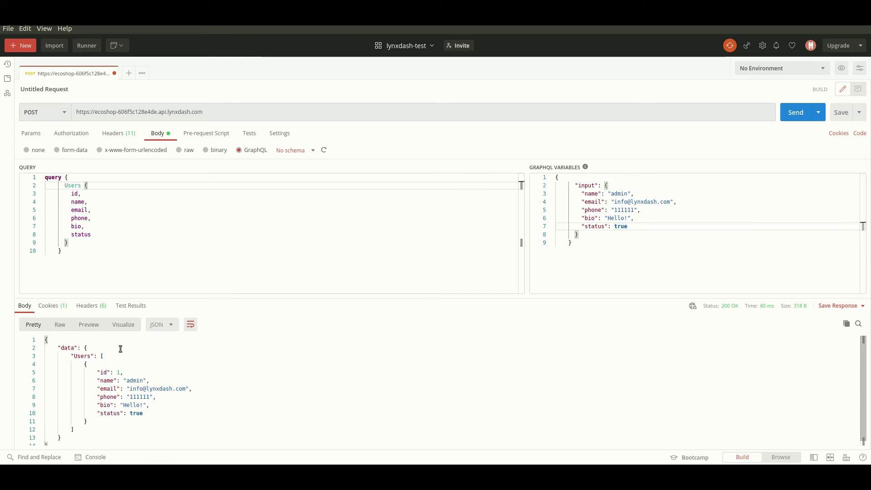
{"action": "key", "text": "alt+Tab"}
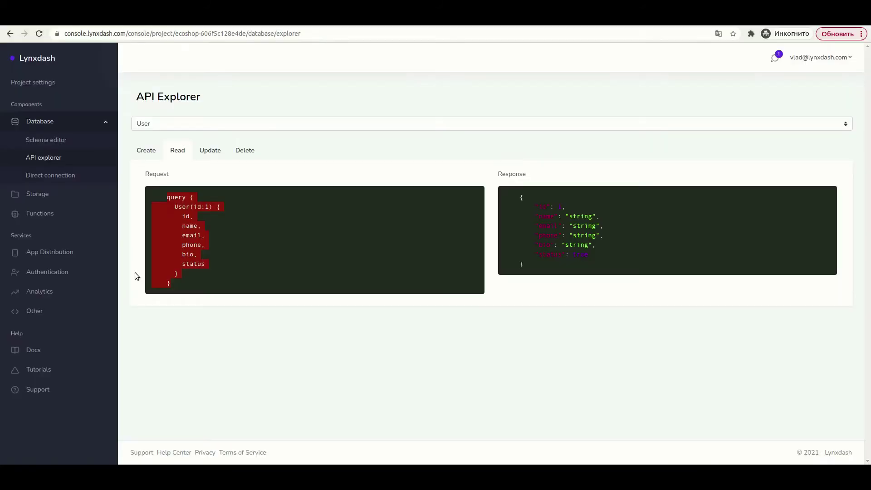
- Replace Postman's query with the Product model's createProduct mutation
{"action": "left_click", "coordinate": [164, 129]}
{"action": "left_click", "coordinate": [165, 143]}
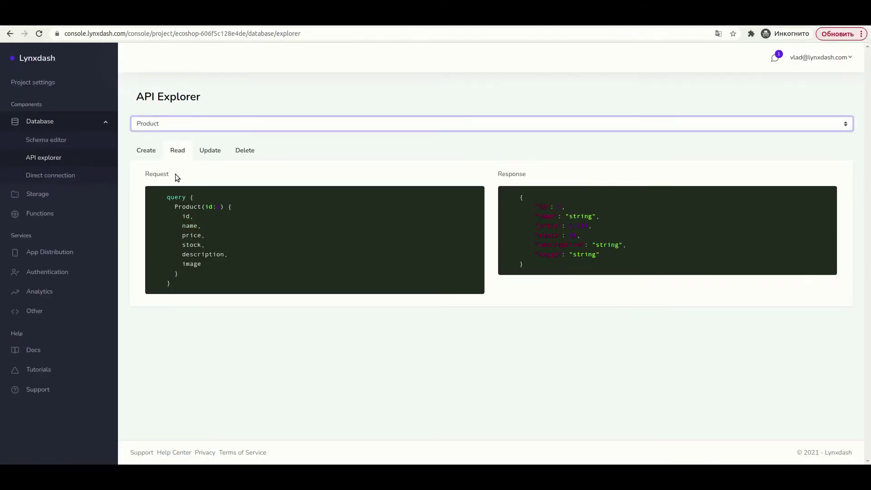
{"action": "left_click", "coordinate": [146, 151]}
{"action": "left_click_drag", "start_coordinate": [166, 196], "coordinate": [203, 281]}
{"action": "key", "text": "ctrl+c"}
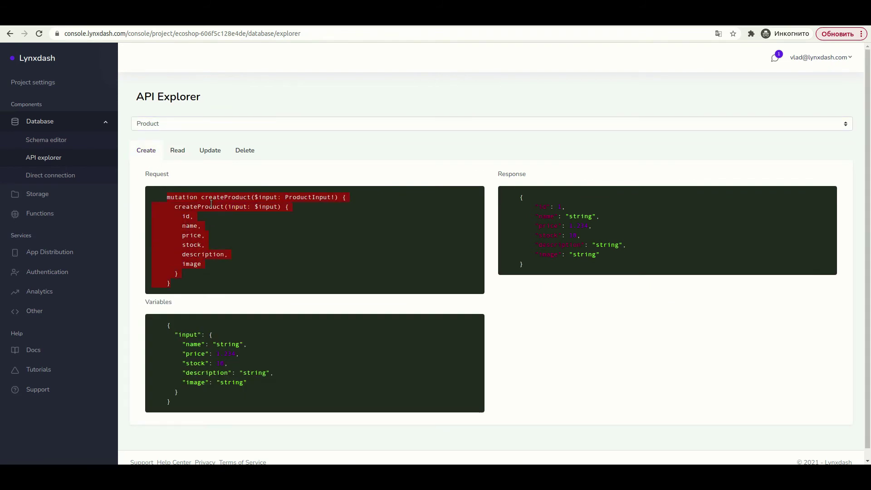
{"action": "key", "text": "alt+Tab"}
{"action": "key", "text": "ctrl+a"}
{"action": "key", "text": "ctrl+v"}
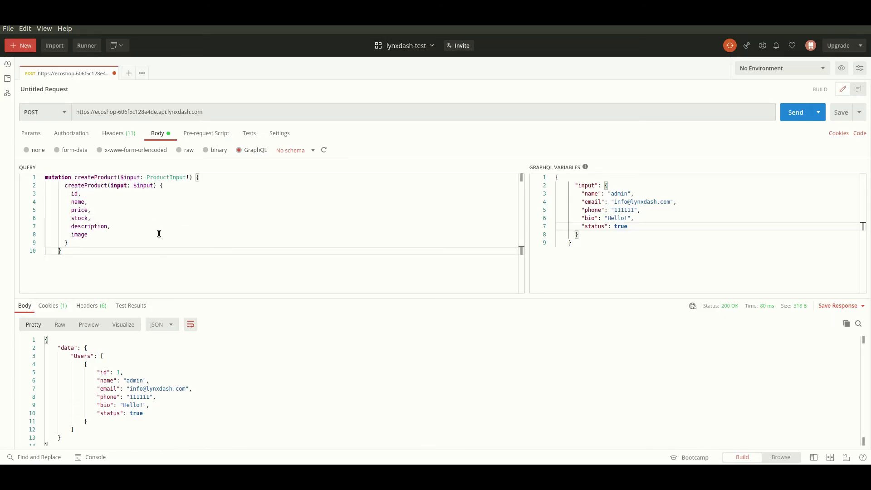
- Replace Postman's variables with the createProduct example variables JSON
{"action": "key", "text": "alt+Tab"}
{"action": "left_click_drag", "start_coordinate": [165, 325], "coordinate": [208, 399]}
{"action": "key", "text": "ctrl+c"}
{"action": "key", "text": "alt+Tab"}
{"action": "left_click", "coordinate": [622, 219]}
{"action": "key", "text": "ctrl+a"}
{"action": "key", "text": "ctrl+v"}
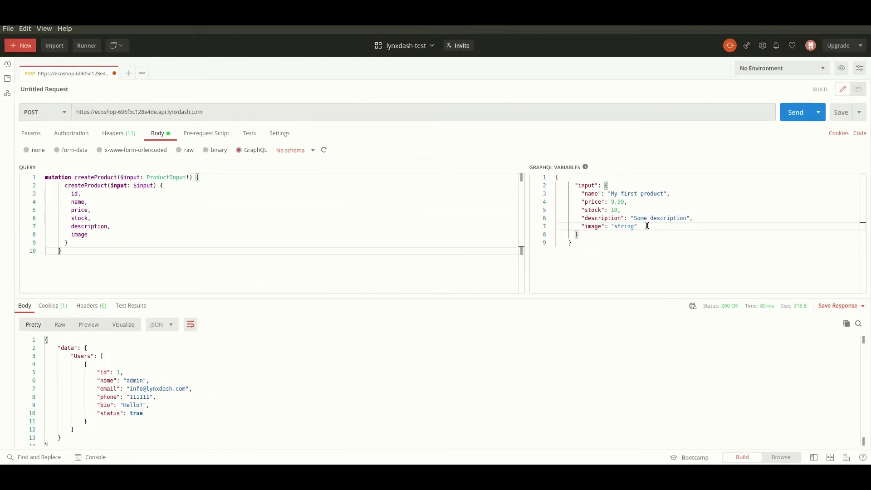
- Remove the image entry and send, creating 'My first product' id 1, price 9.99, stock 10
{"action": "left_click_drag", "start_coordinate": [652, 226], "coordinate": [581, 226]}
{"action": "left_click", "coordinate": [592, 234]}
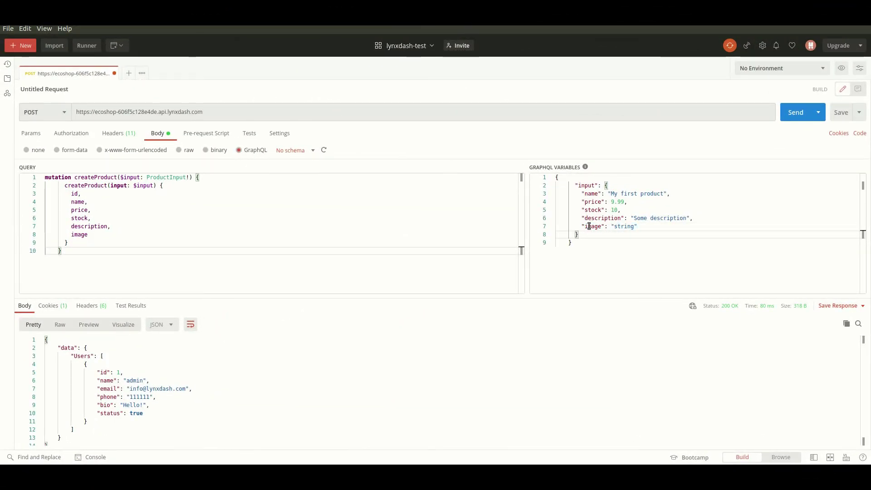
{"action": "left_click_drag", "start_coordinate": [640, 227], "coordinate": [582, 227]}
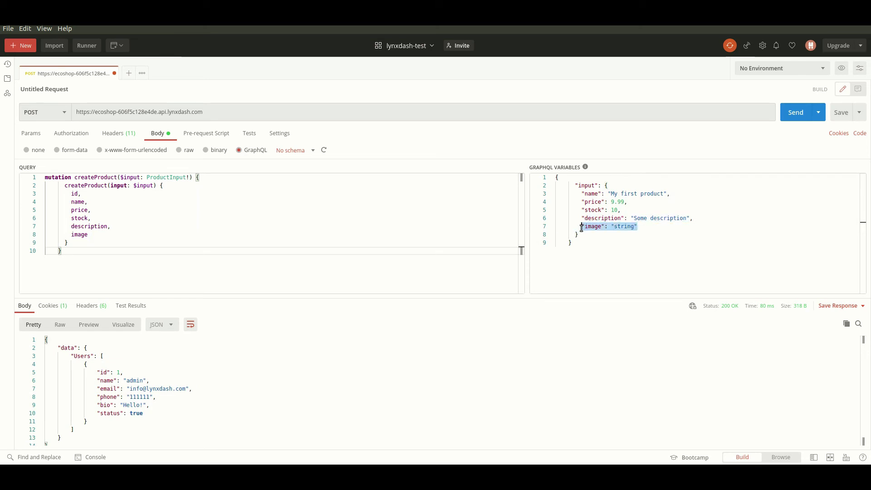
{"action": "key", "text": "BackSpace"}
{"action": "key", "text": "BackSpace"}
{"action": "key", "text": "BackSpace"}
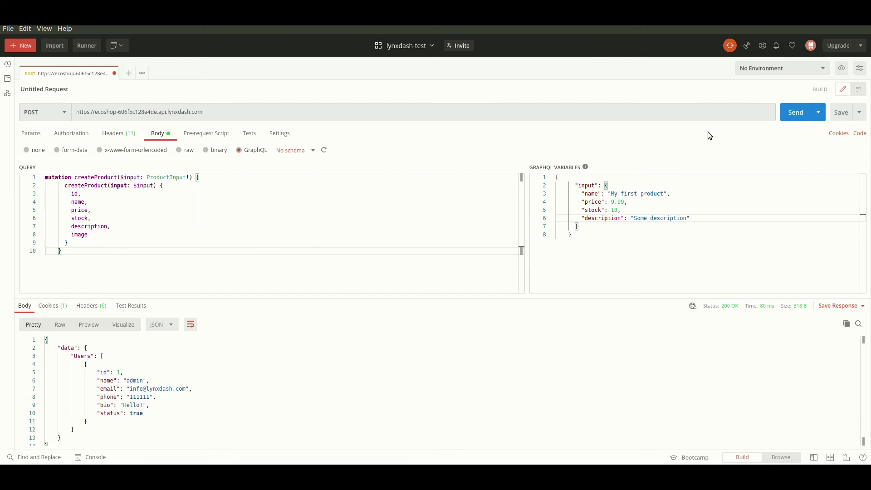
{"action": "left_click", "coordinate": [795, 112]}
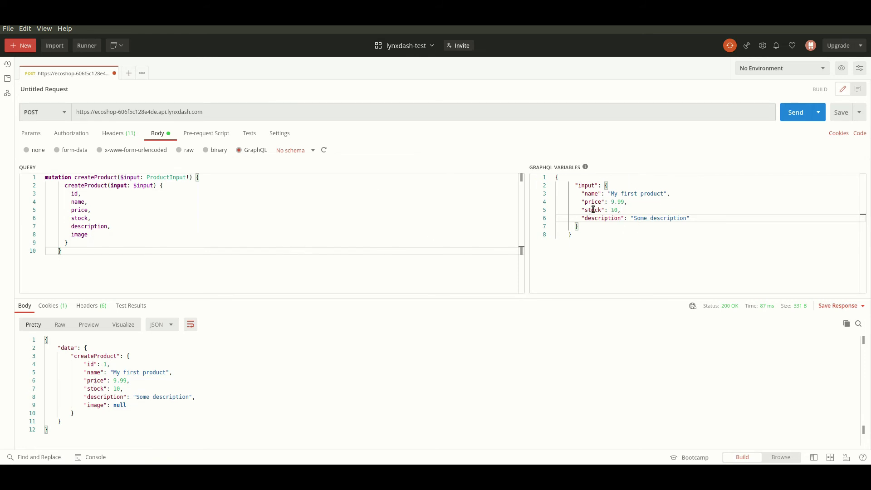
{"action": "left_click_drag", "start_coordinate": [583, 193], "coordinate": [674, 194]}
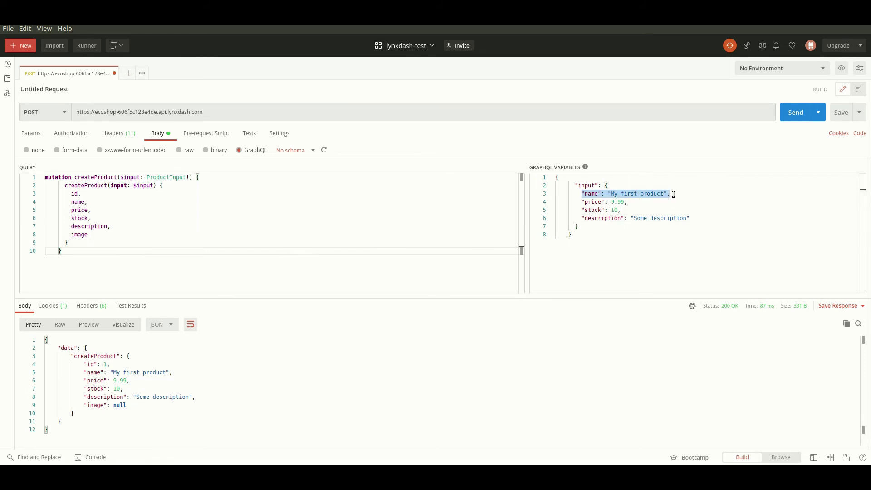
- Send the product without a name entry to get the 422 error, then restore the name
{"action": "key", "text": "BackSpace"}
{"action": "left_click", "coordinate": [793, 113]}
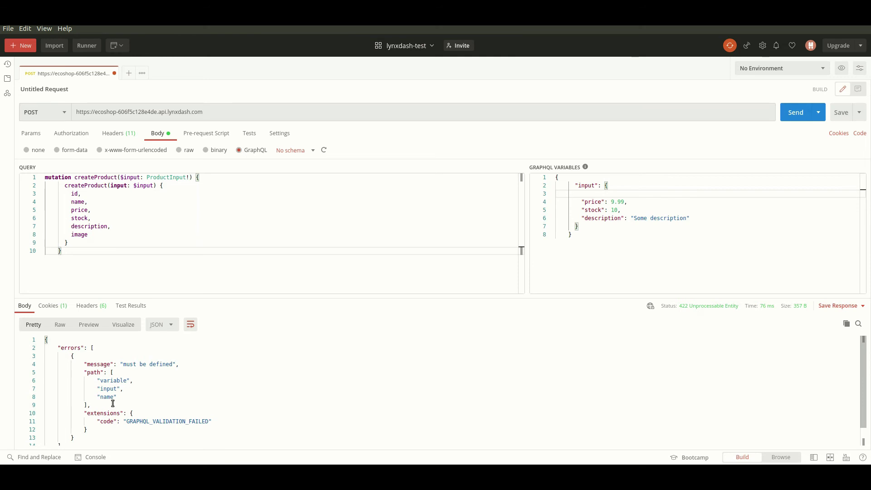
{"action": "key", "text": "ctrl+v"}
- Rename it 'My second product', set stock 12 and send, creating product id 2
{"action": "left_click", "coordinate": [703, 222]}
{"action": "double_click", "coordinate": [630, 195]}
{"action": "type", "text": "second"}
{"action": "left_click", "coordinate": [644, 206]}
{"action": "key", "text": "Left"}
{"action": "key", "text": "BackSpace"}
{"action": "type", "text": "2"}
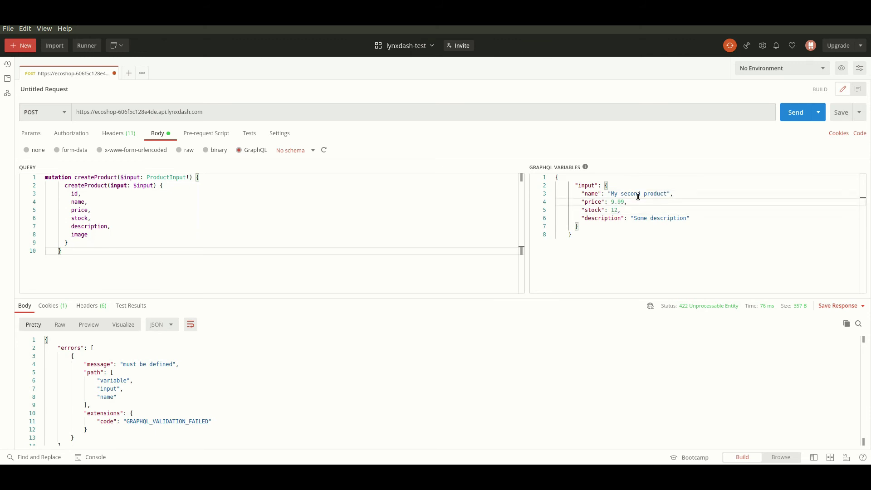
{"action": "left_click", "coordinate": [798, 113]}
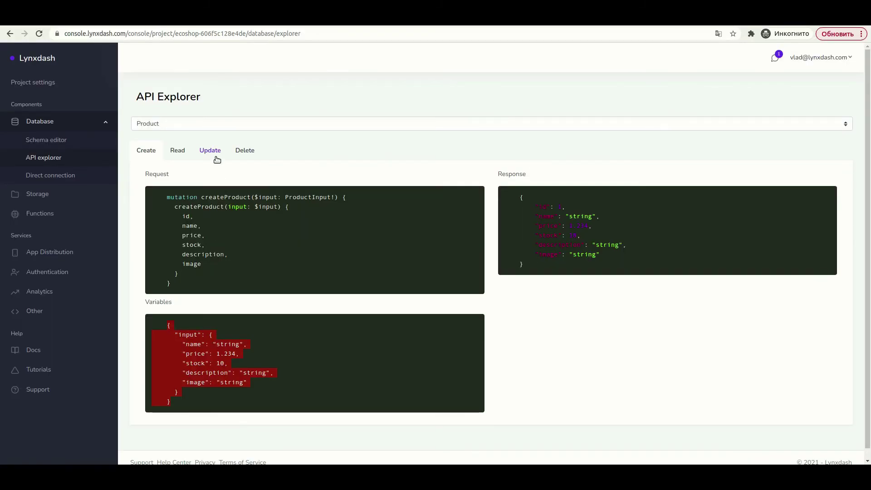
- Copy the updateProduct mutation from Lynxdash's Update example into Postman's query editor
{"action": "left_click", "coordinate": [213, 154]}
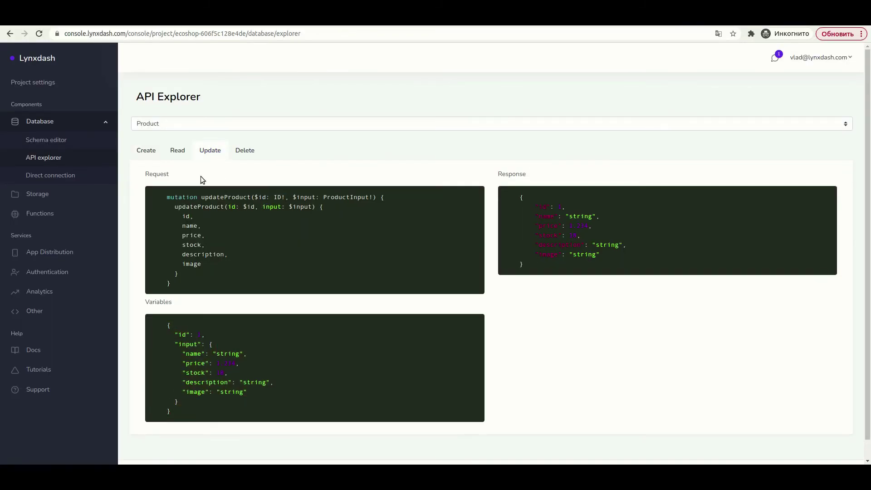
{"action": "left_click_drag", "start_coordinate": [166, 197], "coordinate": [211, 290]}
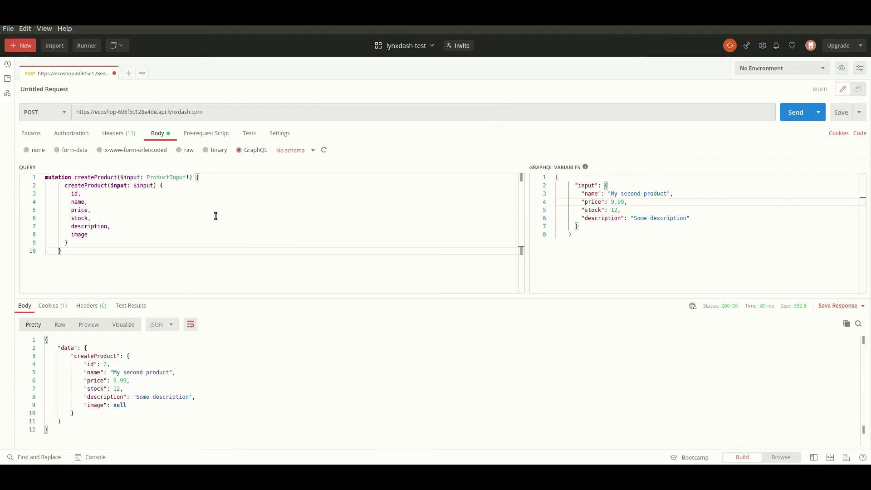
{"action": "key", "text": "ctrl+a"}
{"action": "key", "text": "ctrl+v"}
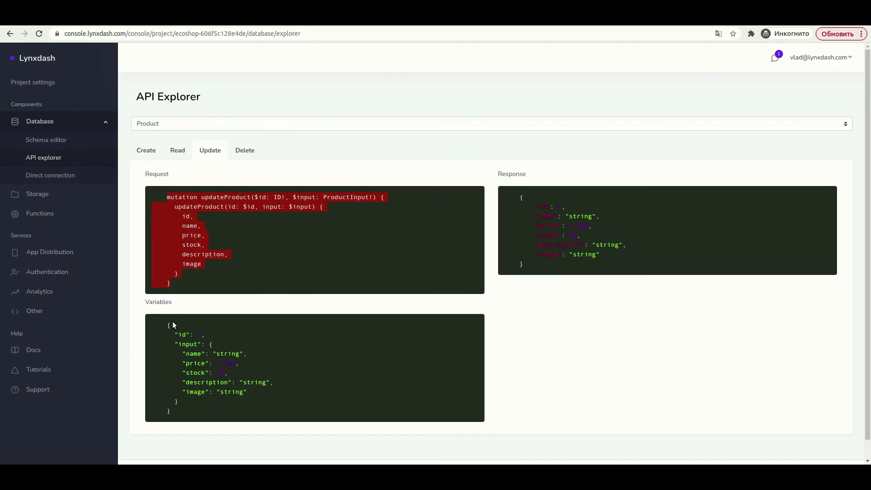
{"action": "left_click_drag", "start_coordinate": [173, 325], "coordinate": [195, 413]}
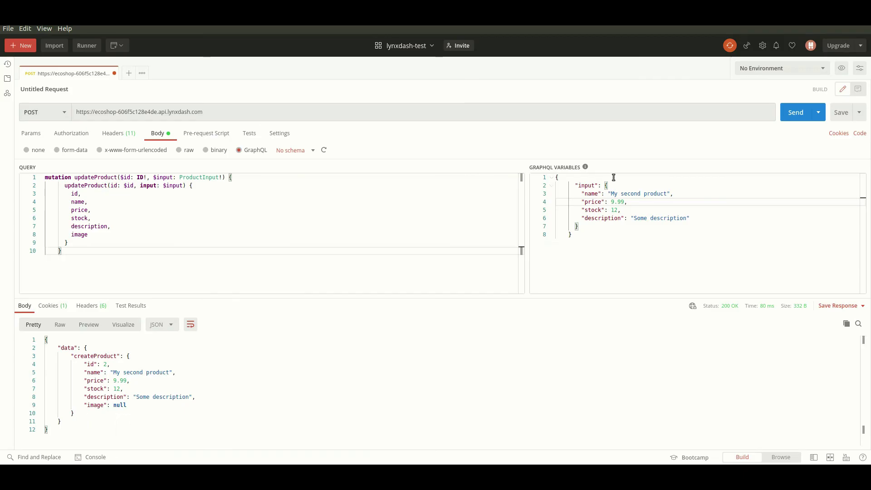
{"action": "left_click", "coordinate": [609, 233]}
{"action": "left_click", "coordinate": [597, 180]}
{"action": "key", "text": "Return"}
{"action": "key", "text": "ctrl+space"}
{"action": "type", "text": "\"id\" : 2"}
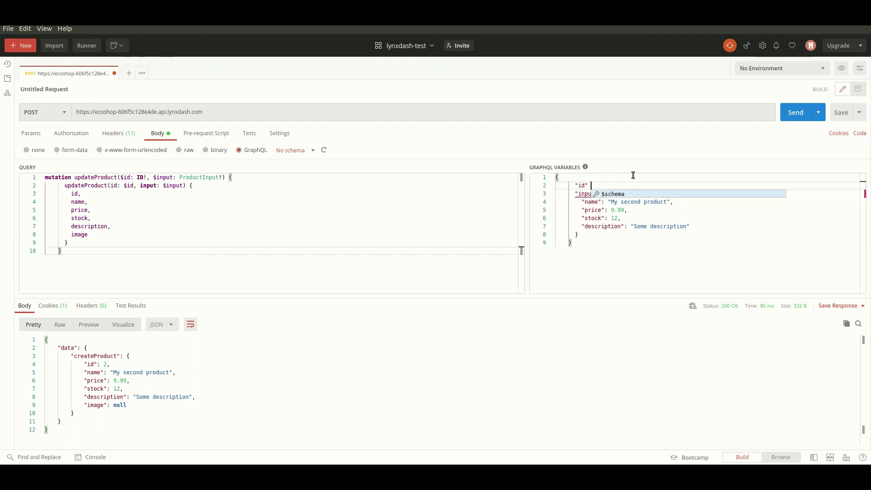
{"action": "type", "text": ","}
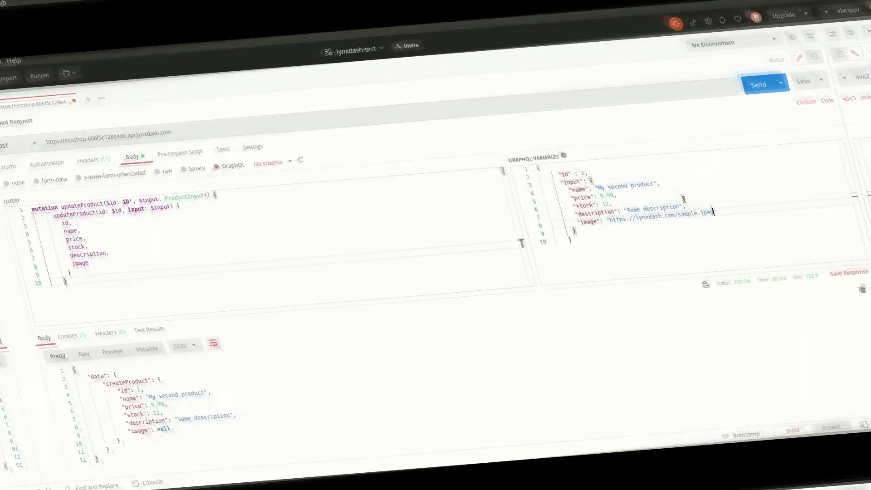
{"action": "left_click", "coordinate": [684, 200]}
{"action": "left_click", "coordinate": [789, 109]}
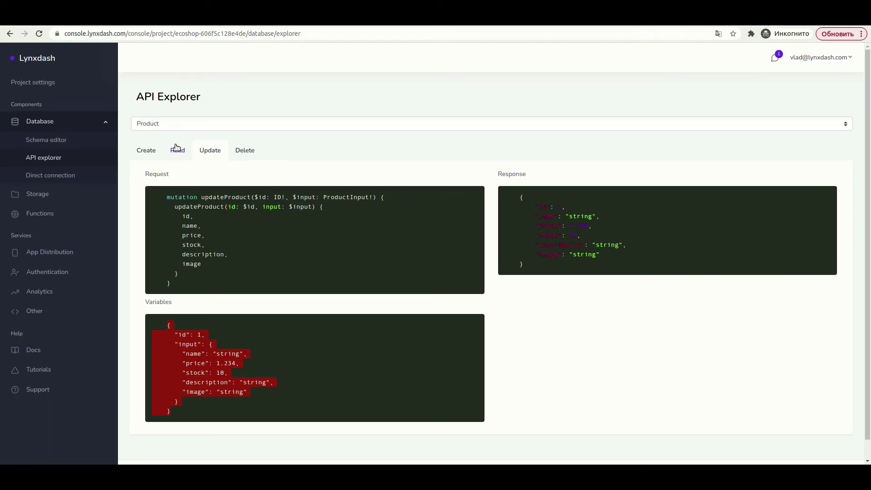
- Paste the Product read query into Postman and send it to fetch product 2 with its new image
{"action": "left_click", "coordinate": [178, 150]}
{"action": "left_click_drag", "start_coordinate": [196, 285], "coordinate": [160, 200]}
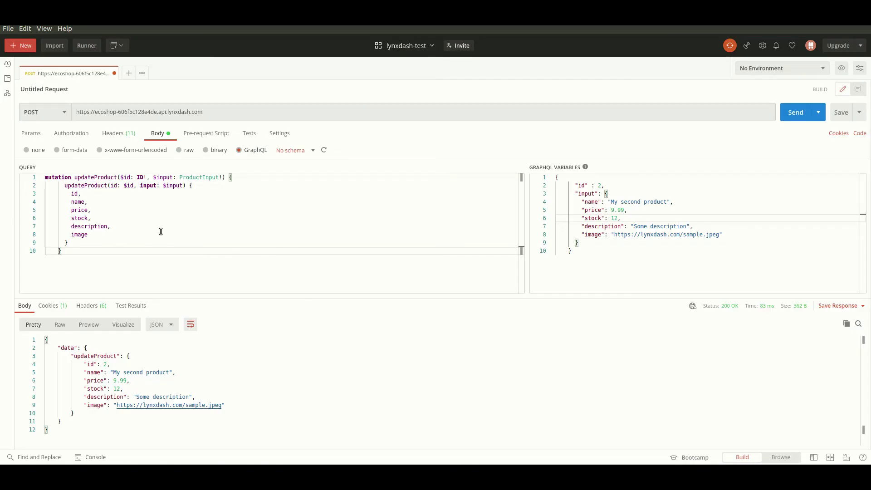
{"action": "key", "text": "ctrl+a"}
{"action": "key", "text": "ctrl+v"}
{"action": "left_click", "coordinate": [101, 185]}
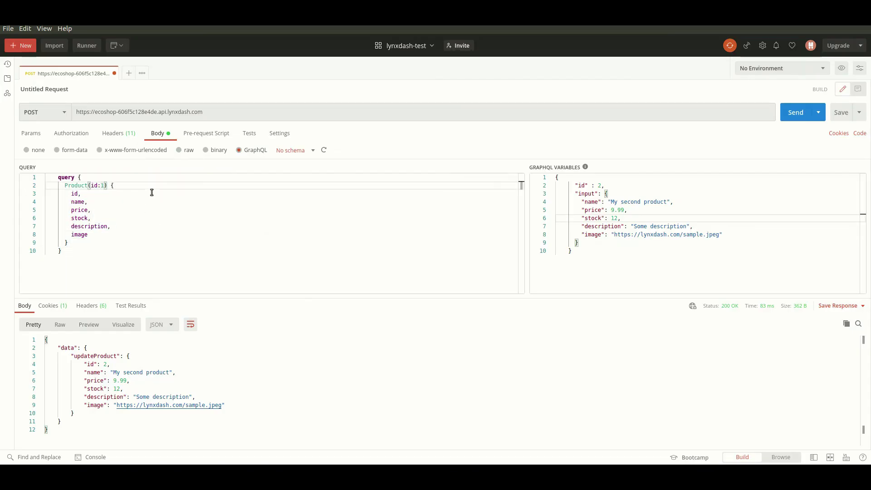
{"action": "left_click", "coordinate": [796, 112]}
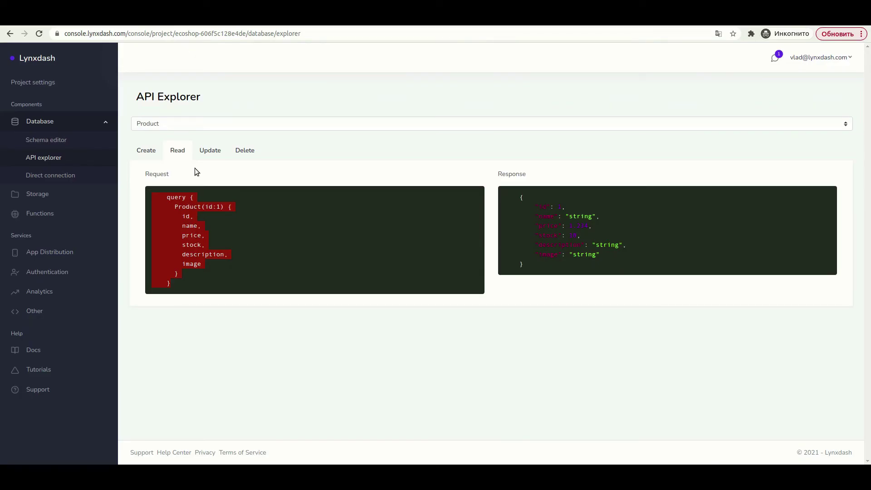
{"action": "left_click", "coordinate": [184, 122]}
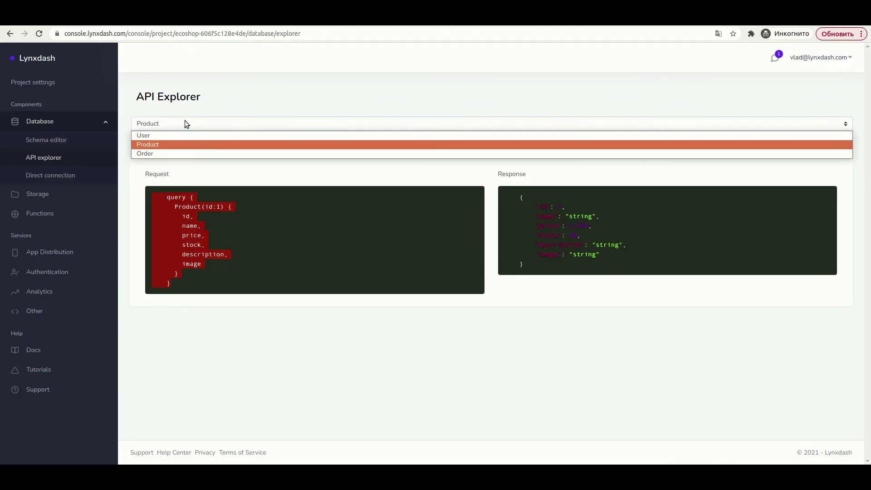
- Copy the Order createOrder mutation from the API Explorer into Postman's query editor
{"action": "left_click", "coordinate": [177, 153]}
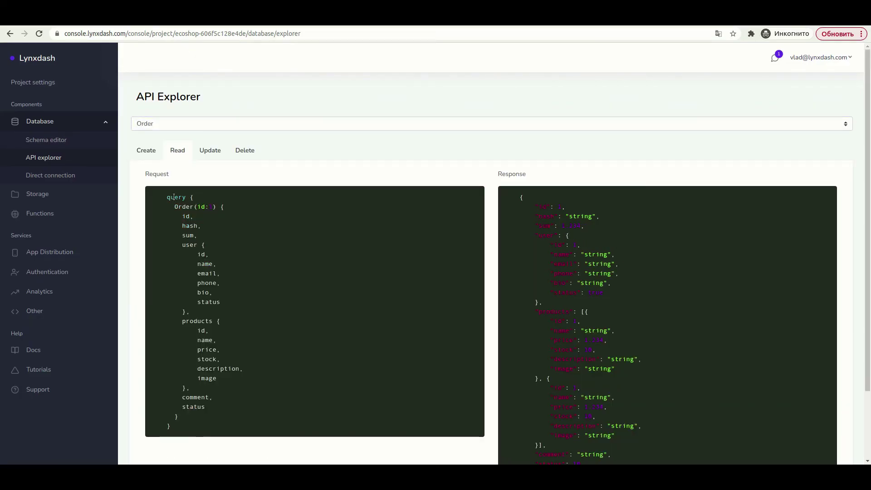
{"action": "left_click", "coordinate": [150, 150]}
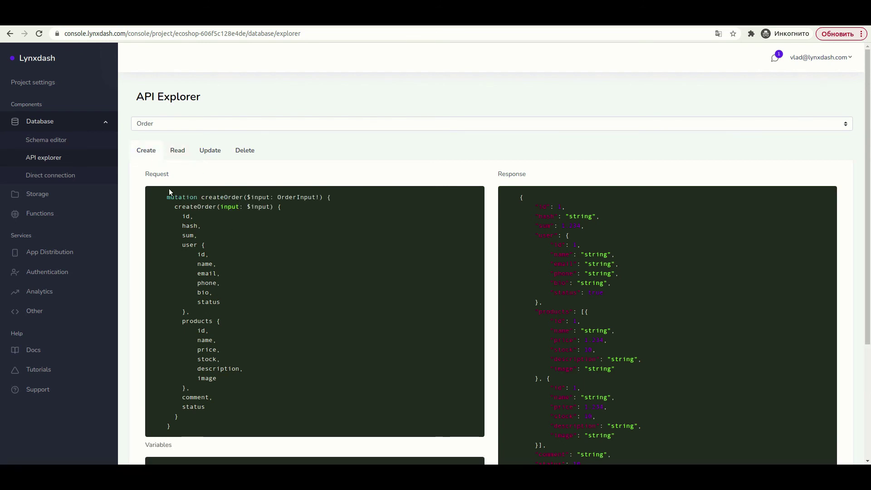
{"action": "left_click_drag", "start_coordinate": [166, 194], "coordinate": [221, 431]}
{"action": "key", "text": "ctrl+c"}
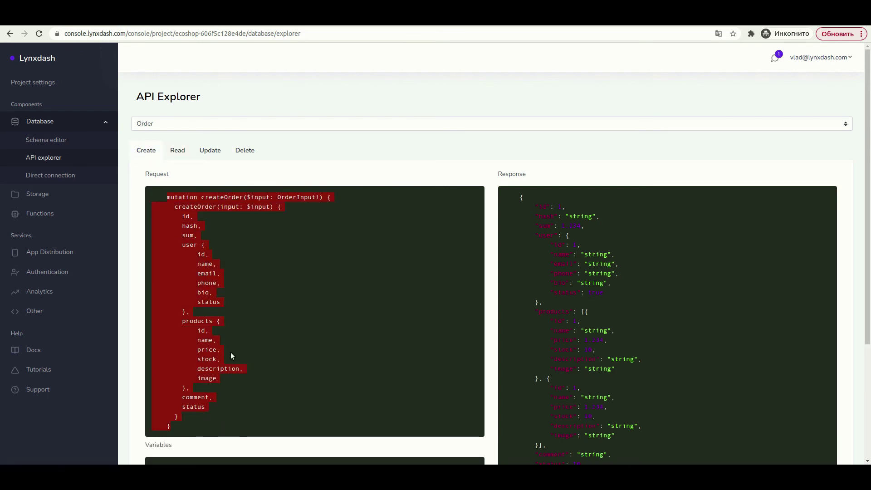
{"action": "key", "text": "alt+Tab"}
{"action": "key", "text": "ctrl+a"}
{"action": "key", "text": "ctrl+v"}
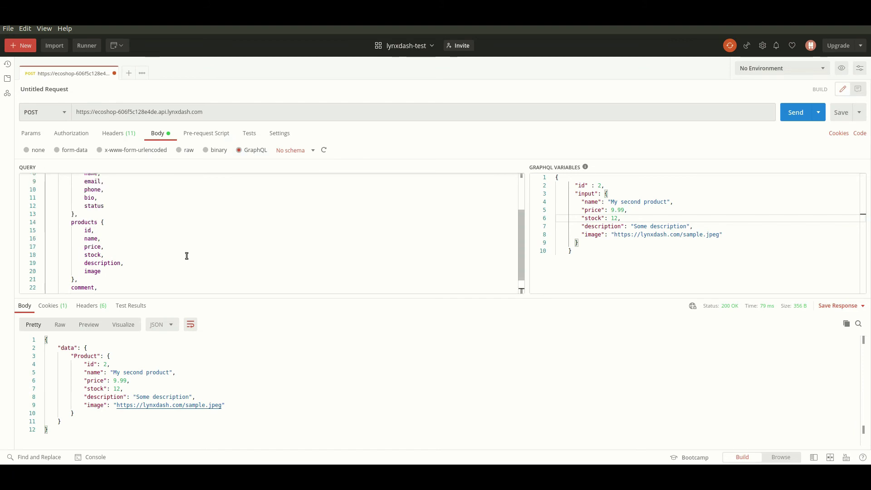
{"action": "scroll", "coordinate": [186, 256], "scroll_direction": "up", "scroll_amount": 3}
- Remove the bio, status, phone and email fields so the user selection keeps only id and name
{"action": "left_click", "coordinate": [72, 193]}
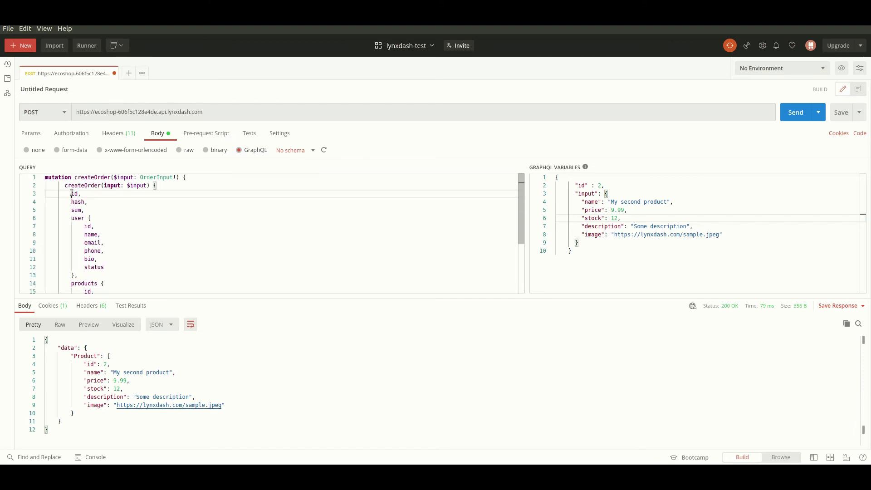
{"action": "key", "text": "Down"}
{"action": "key", "text": "Down"}
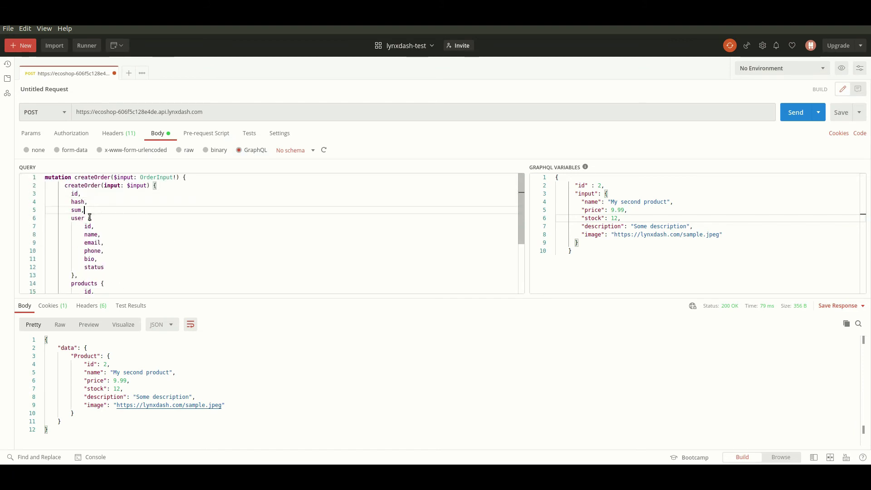
{"action": "left_click", "coordinate": [112, 259]}
{"action": "left_click_drag", "start_coordinate": [111, 267], "coordinate": [76, 260]}
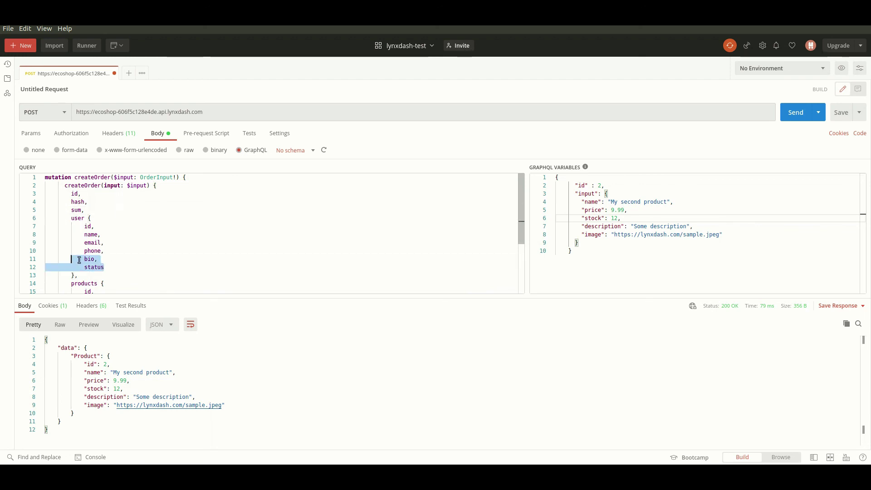
{"action": "key", "text": "BackSpace"}
{"action": "left_click_drag", "start_coordinate": [114, 251], "coordinate": [71, 251]}
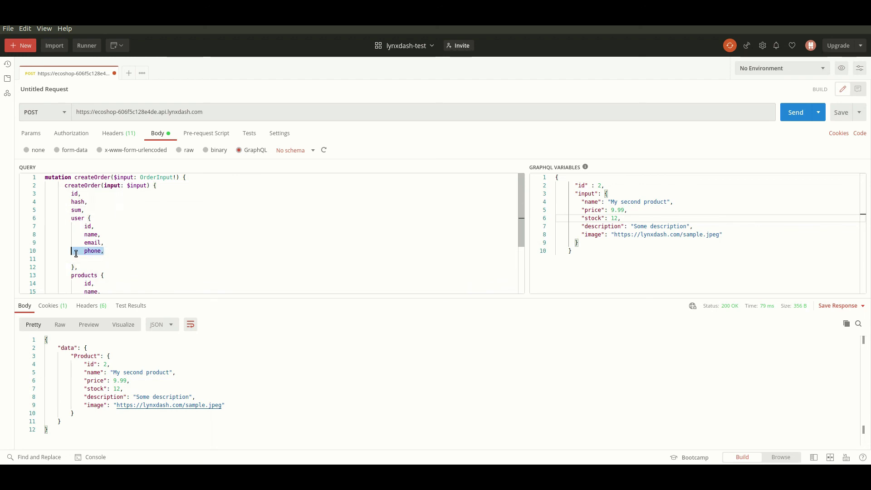
{"action": "key", "text": "BackSpace"}
{"action": "key", "text": "BackSpace"}
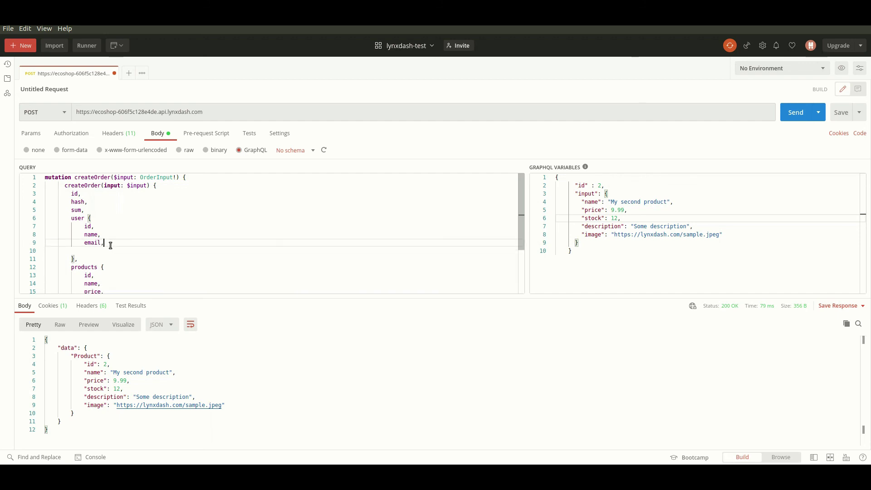
{"action": "key", "text": "Delete"}
{"action": "left_click_drag", "start_coordinate": [84, 243], "coordinate": [120, 245]}
{"action": "key", "text": "BackSpace"}
{"action": "key", "text": "BackSpace"}
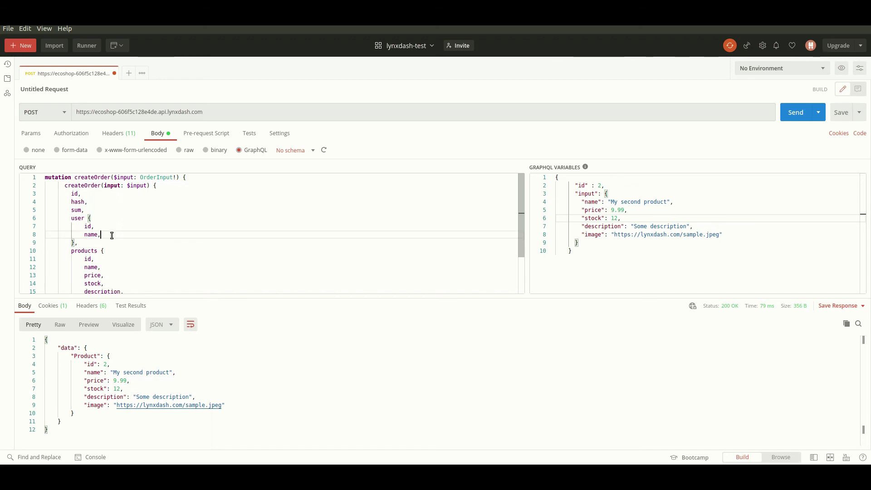
- Delete the description and stock fields from the products selection, leaving id, name, price, image
{"action": "scroll", "coordinate": [106, 243], "scroll_direction": "down", "scroll_amount": 1}
{"action": "left_click", "coordinate": [84, 261]}
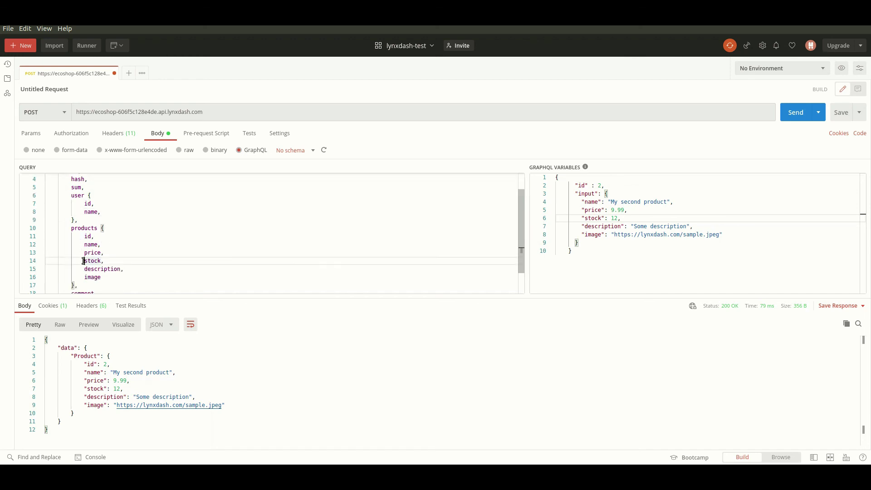
{"action": "left_click", "coordinate": [84, 267]}
{"action": "left_click_drag", "start_coordinate": [93, 267], "coordinate": [122, 268]}
{"action": "key", "text": "BackSpace"}
{"action": "key", "text": "BackSpace"}
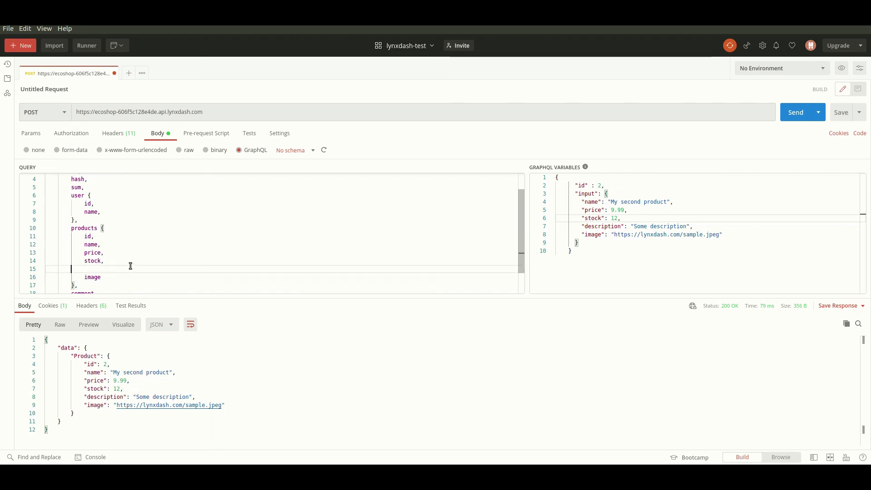
{"action": "key", "text": "BackSpace"}
{"action": "mouse_move", "coordinate": [116, 261]}
{"action": "left_mouse_down"}
{"action": "mouse_move", "coordinate": [68, 253]}
{"action": "mouse_move", "coordinate": [105, 253]}
{"action": "left_mouse_up"}
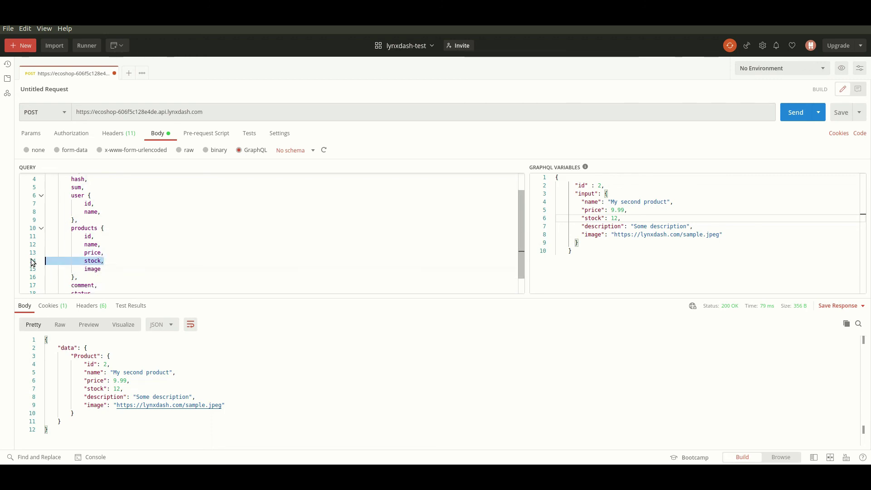
{"action": "key", "text": "BackSpace"}
{"action": "left_click", "coordinate": [94, 236]}
{"action": "scroll", "coordinate": [141, 240], "scroll_direction": "down", "scroll_amount": 1}
{"action": "left_click", "coordinate": [100, 276]}
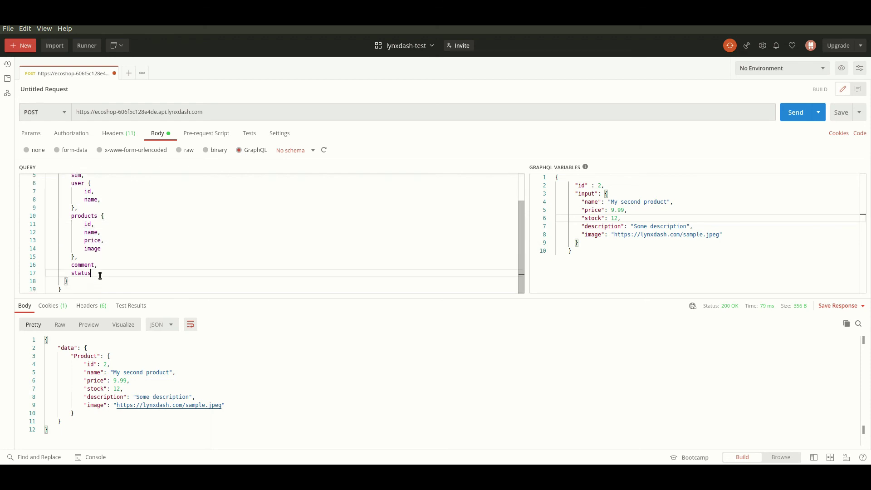
{"action": "scroll", "coordinate": [116, 268], "scroll_direction": "up", "scroll_amount": 3}
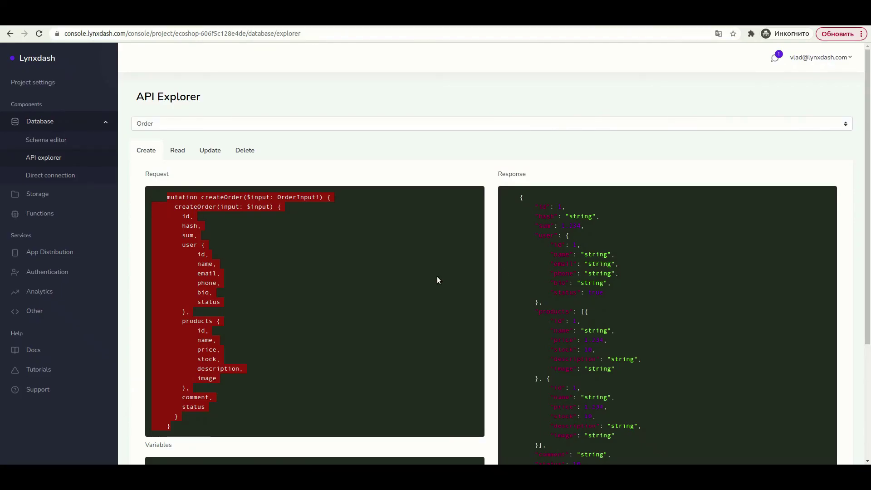
{"action": "scroll", "coordinate": [408, 285], "scroll_direction": "down", "scroll_amount": 5}
- Paste the example order variables and set hash to qwertyui and sum to 12.123
{"action": "left_click", "coordinate": [163, 341]}
{"action": "left_click_drag", "start_coordinate": [173, 356], "coordinate": [204, 435]}
{"action": "key", "text": "ctrl+c"}
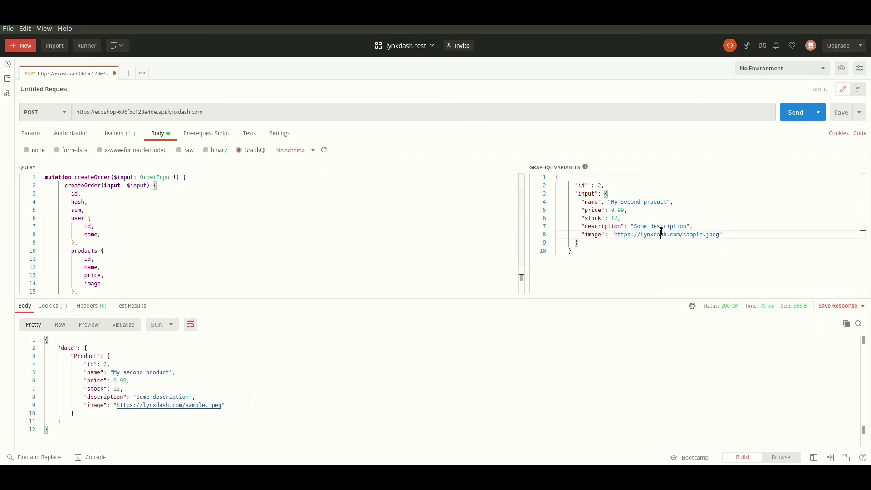
{"action": "key", "text": "ctrl+a"}
{"action": "key", "text": "ctrl+v"}
{"action": "double_click", "coordinate": [620, 193]}
{"action": "type", "text": "qwertyui"}
{"action": "left_click", "coordinate": [606, 202]}
{"action": "type", "text": "2"}
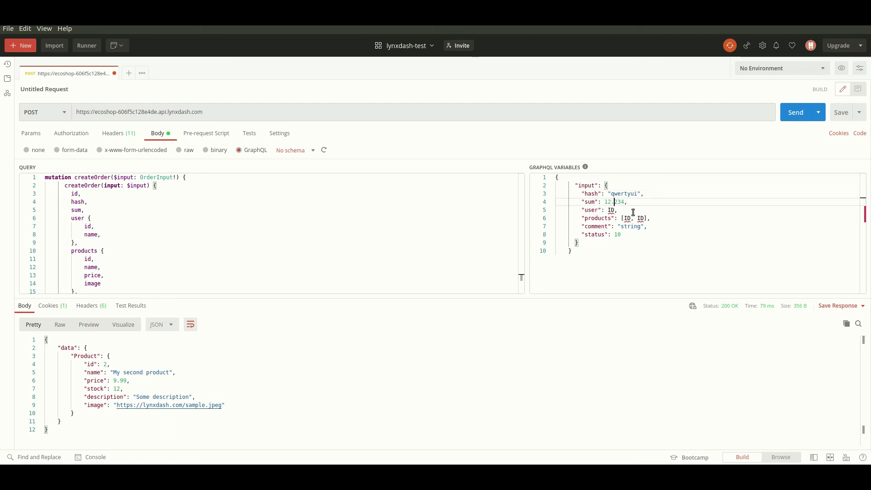
{"action": "key", "text": "Delete"}
{"action": "key", "text": "Delete"}
{"action": "key", "text": "Delete"}
{"action": "type", "text": "123"}
- Set user to 1, products to 1 and 2, comment to "Some comment!" and status to 2
{"action": "double_click", "coordinate": [612, 209]}
{"action": "type", "text": "1"}
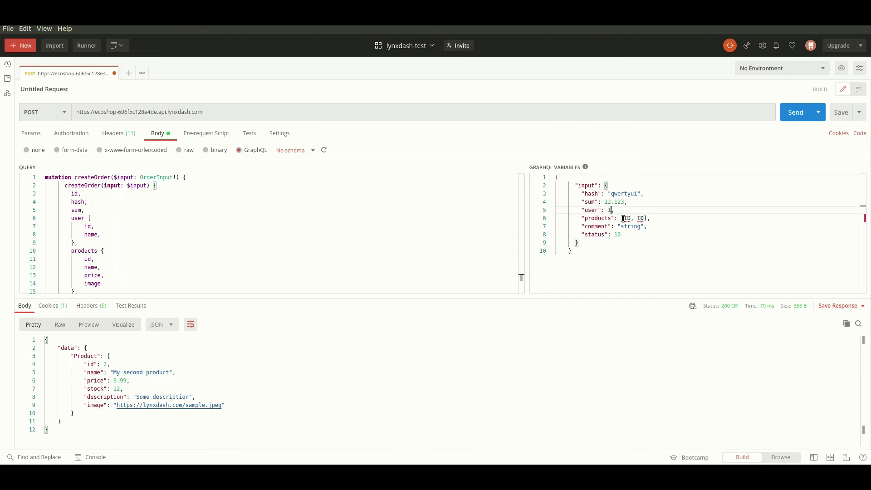
{"action": "double_click", "coordinate": [626, 218]}
{"action": "type", "text": "1"}
{"action": "double_click", "coordinate": [639, 218]}
{"action": "type", "text": "2"}
{"action": "double_click", "coordinate": [634, 227]}
{"action": "type", "text": "Some"}
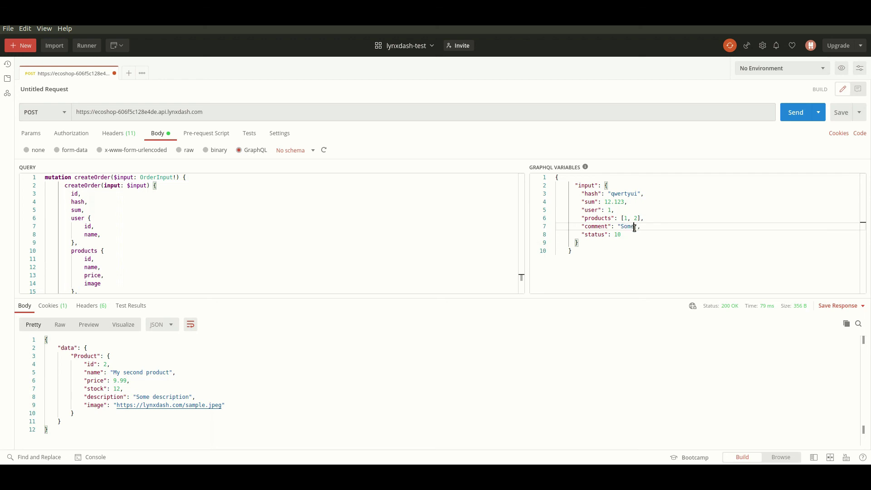
{"action": "type", "text": " comment!"}
{"action": "left_click", "coordinate": [669, 232]}
{"action": "key", "text": "BackSpace"}
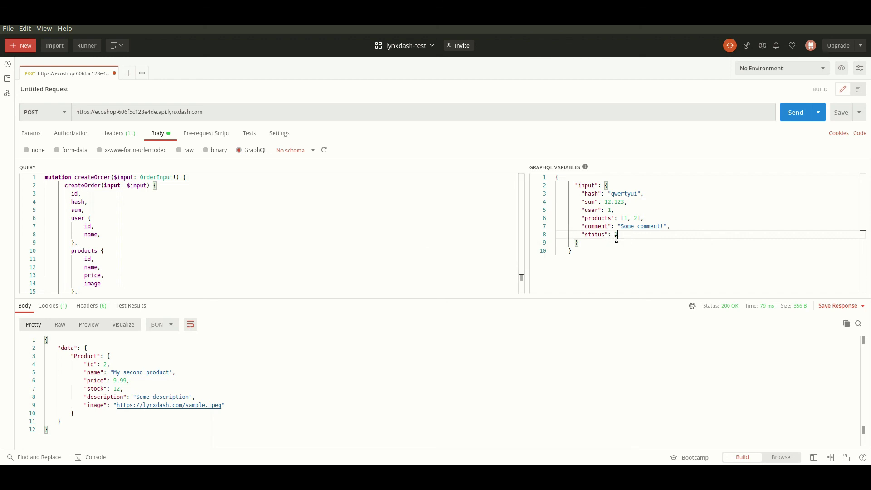
- Send the createOrder request and review the returned order 1 with its user and products
{"action": "scroll", "coordinate": [313, 238], "scroll_direction": "down", "scroll_amount": 2}
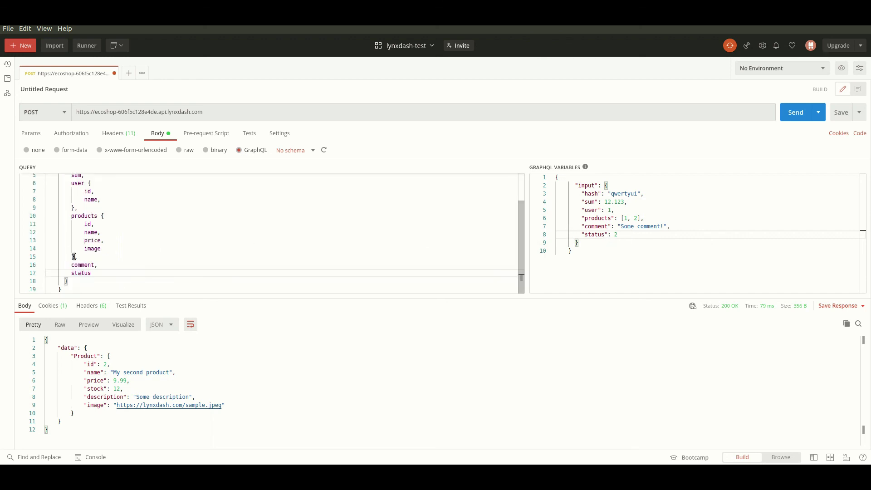
{"action": "scroll", "coordinate": [129, 248], "scroll_direction": "up", "scroll_amount": 2}
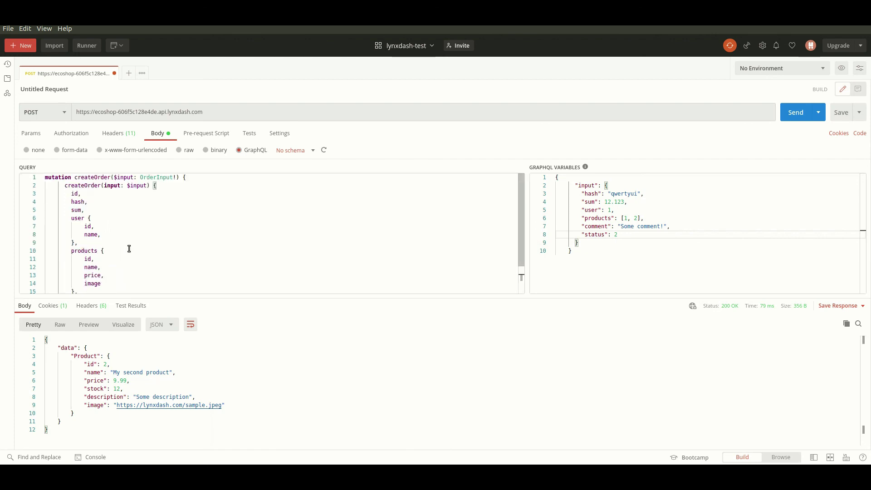
{"action": "left_click", "coordinate": [794, 115]}
{"action": "scroll", "coordinate": [150, 379], "scroll_direction": "down", "scroll_amount": 5}
{"action": "scroll", "coordinate": [141, 382], "scroll_direction": "up", "scroll_amount": 4}
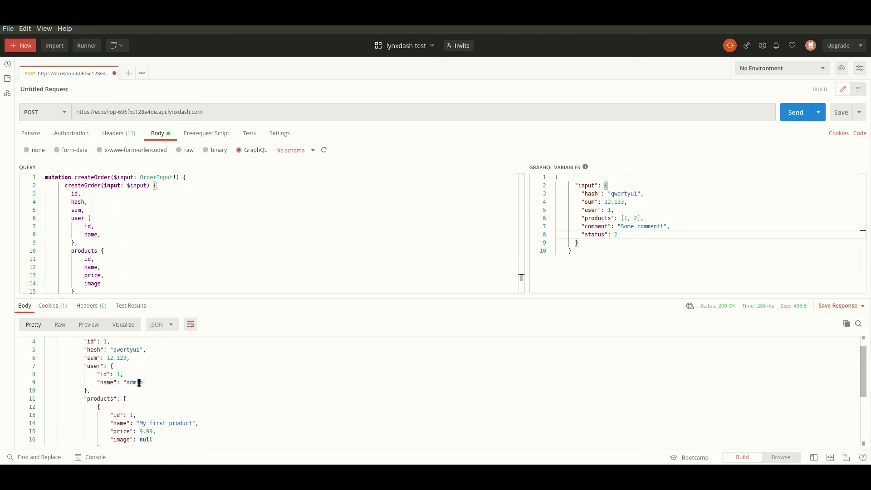
{"action": "scroll", "coordinate": [132, 386], "scroll_direction": "up", "scroll_amount": 1}
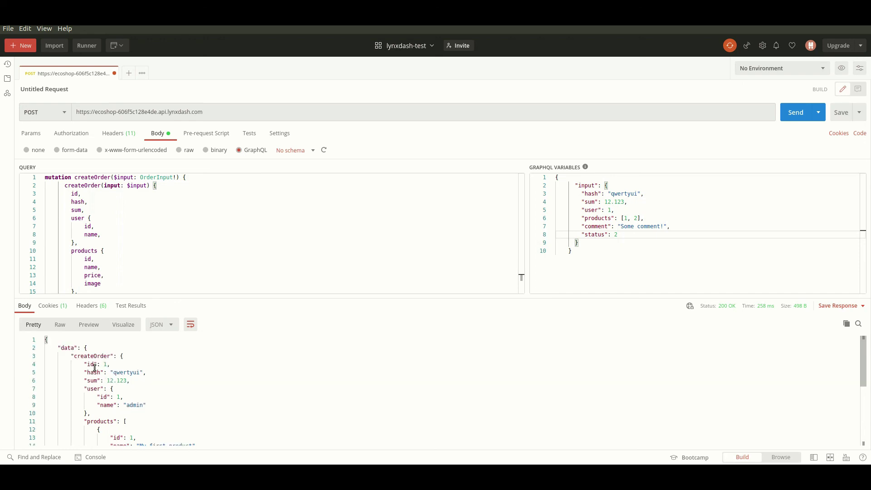
{"action": "scroll", "coordinate": [118, 384], "scroll_direction": "down", "scroll_amount": 1}
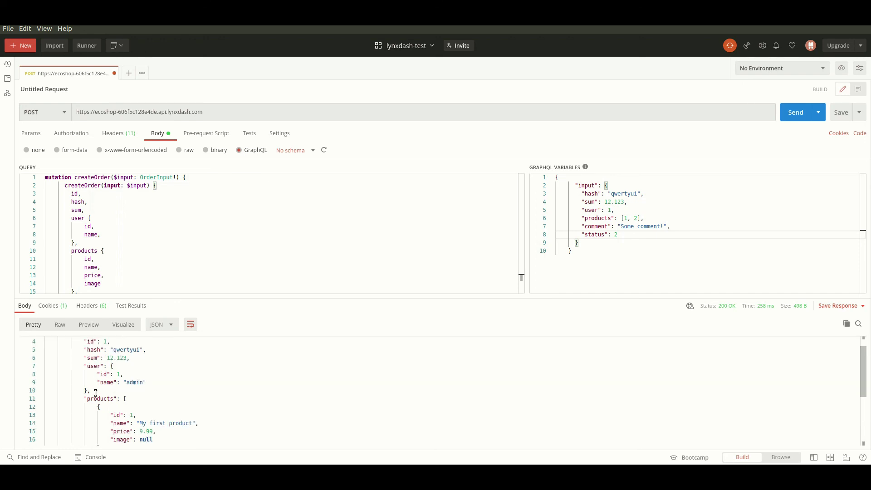
{"action": "scroll", "coordinate": [109, 391], "scroll_direction": "down", "scroll_amount": 2}
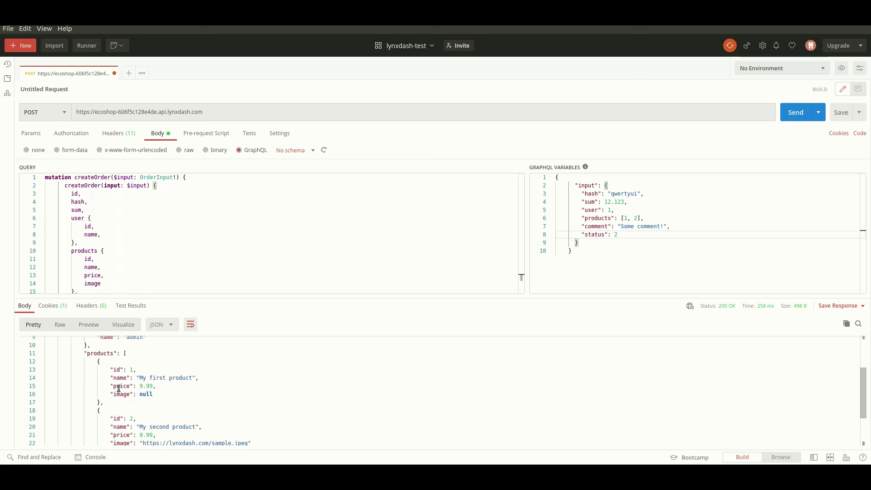
{"action": "scroll", "coordinate": [119, 388], "scroll_direction": "down", "scroll_amount": 1}
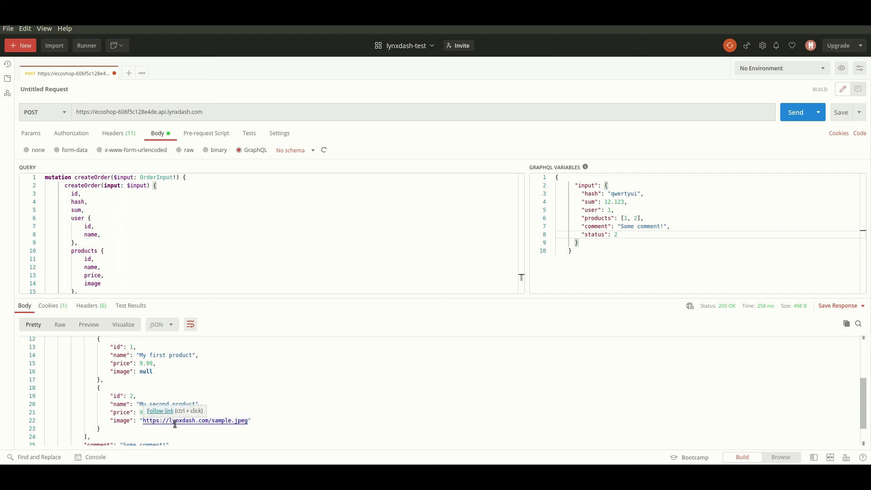
{"action": "scroll", "coordinate": [175, 422], "scroll_direction": "down", "scroll_amount": 2}
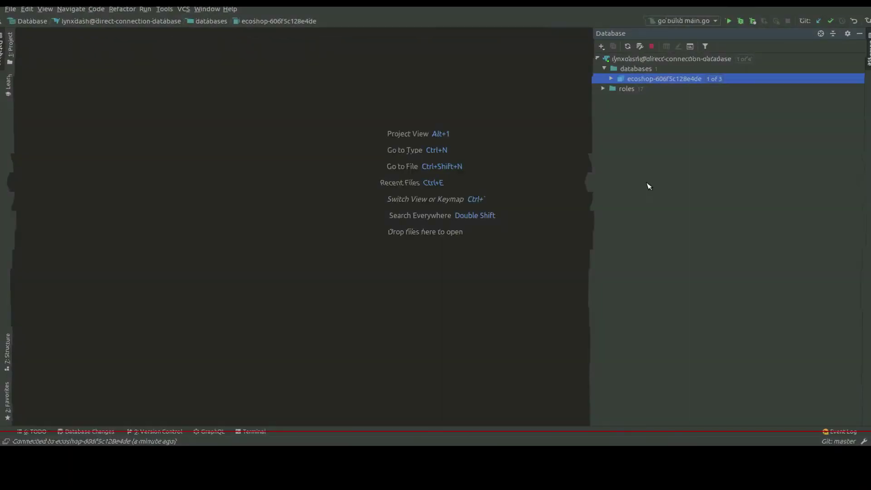
- Expand the ecoshop database down to the public schema's tables in the Database panel
{"action": "left_click", "coordinate": [678, 78]}
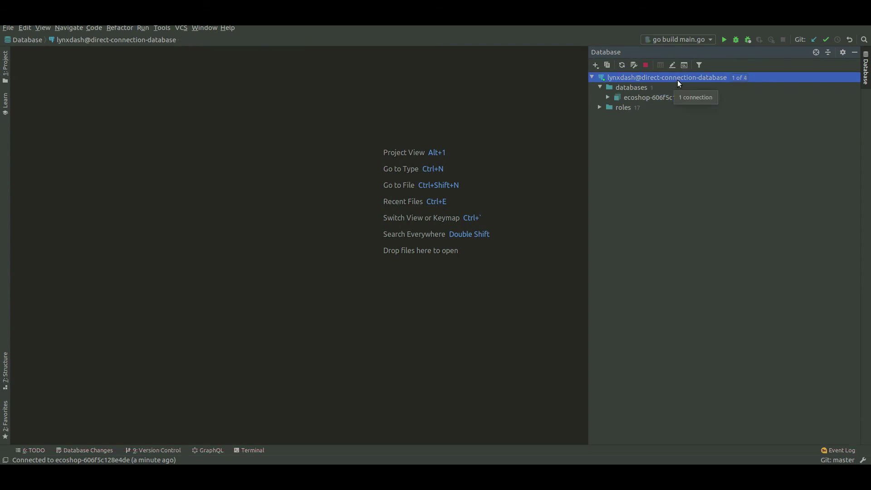
{"action": "double_click", "coordinate": [666, 96]}
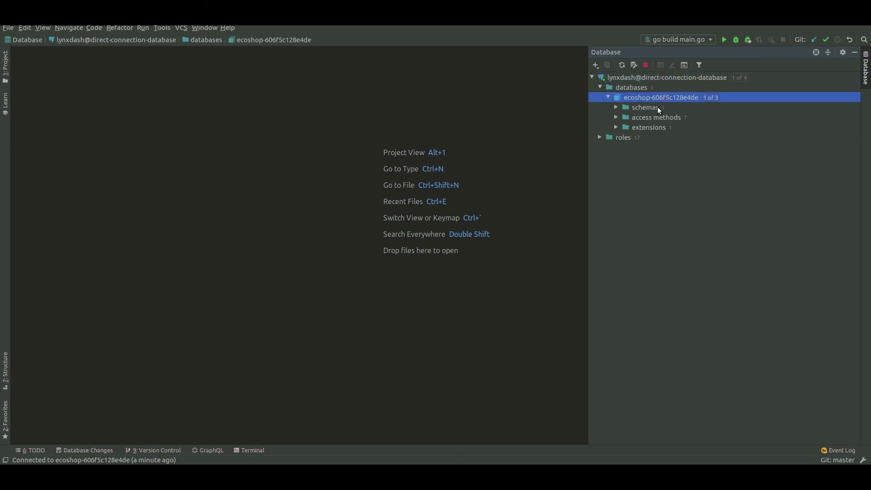
{"action": "double_click", "coordinate": [654, 107]}
{"action": "double_click", "coordinate": [654, 117]}
{"action": "double_click", "coordinate": [658, 127]}
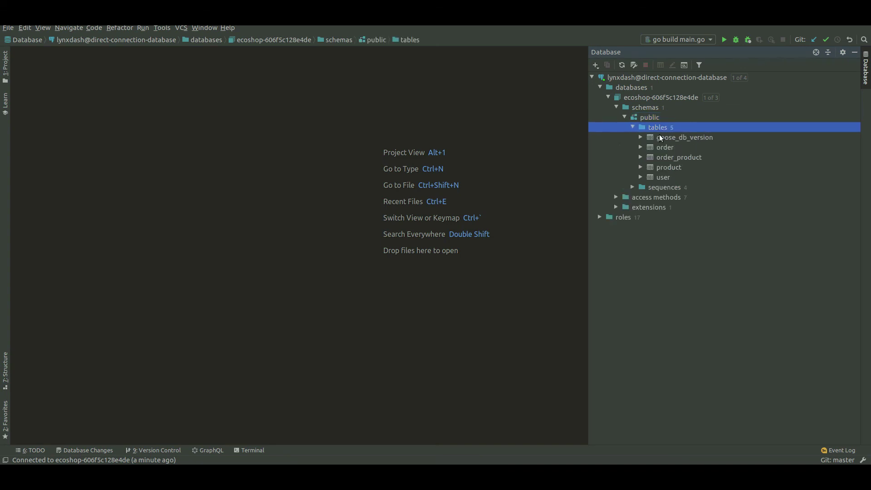
- Open the order, order_product, product and user tables to view their stored rows
{"action": "double_click", "coordinate": [663, 146]}
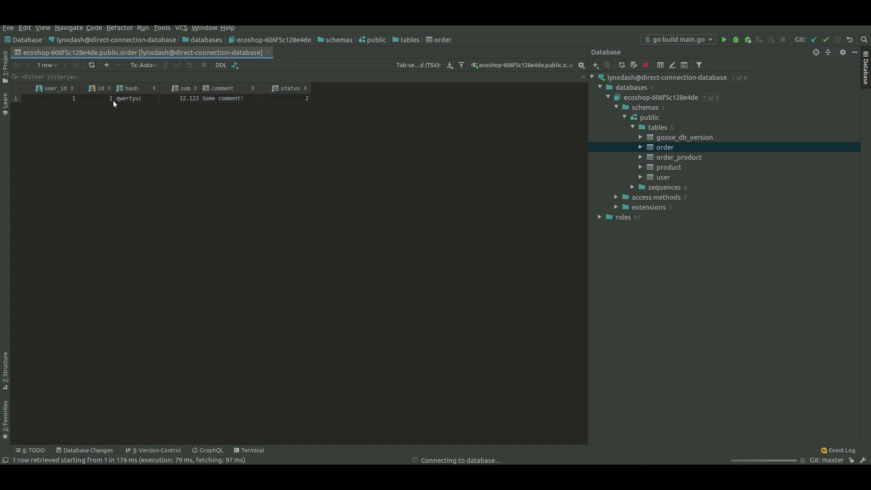
{"action": "double_click", "coordinate": [672, 159]}
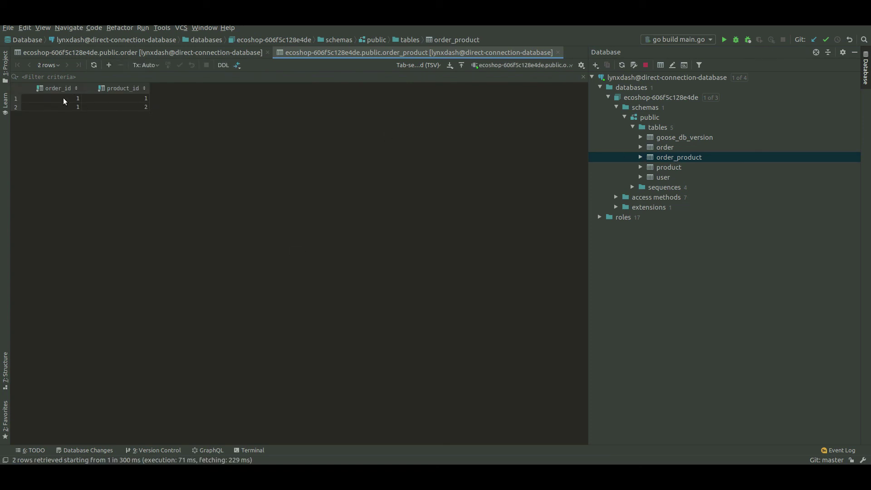
{"action": "double_click", "coordinate": [668, 167]}
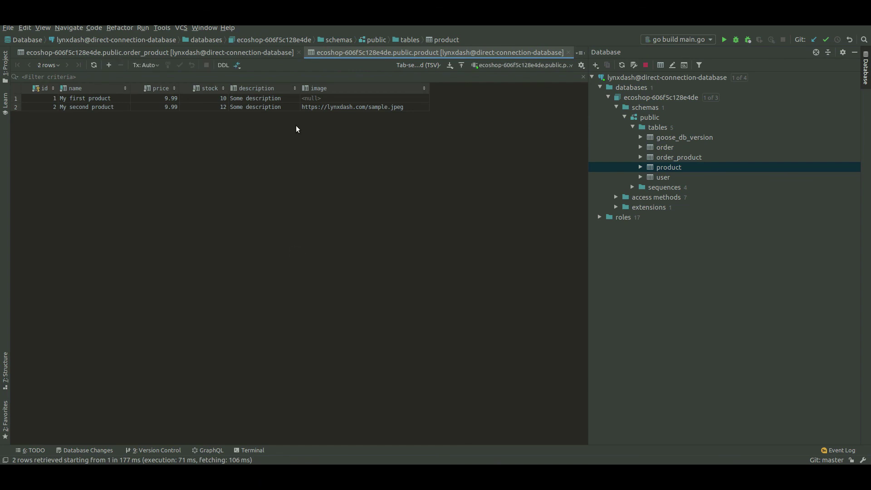
{"action": "double_click", "coordinate": [660, 177]}
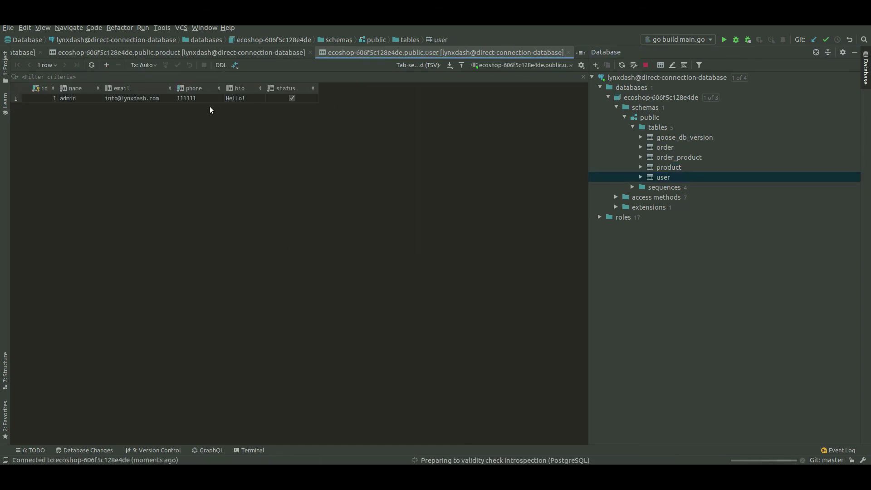
- Show the user table's DDL and review its id, phone column definitions and the phone index
{"action": "left_click", "coordinate": [220, 66]}
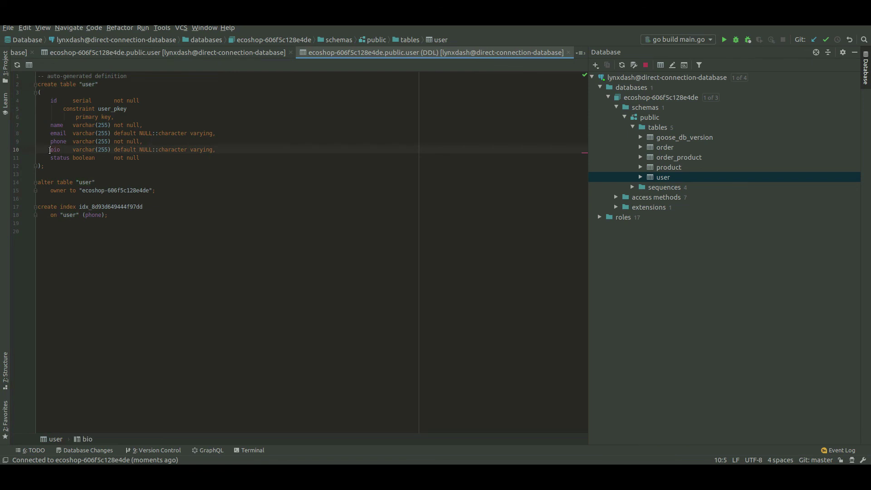
{"action": "left_click", "coordinate": [66, 142]}
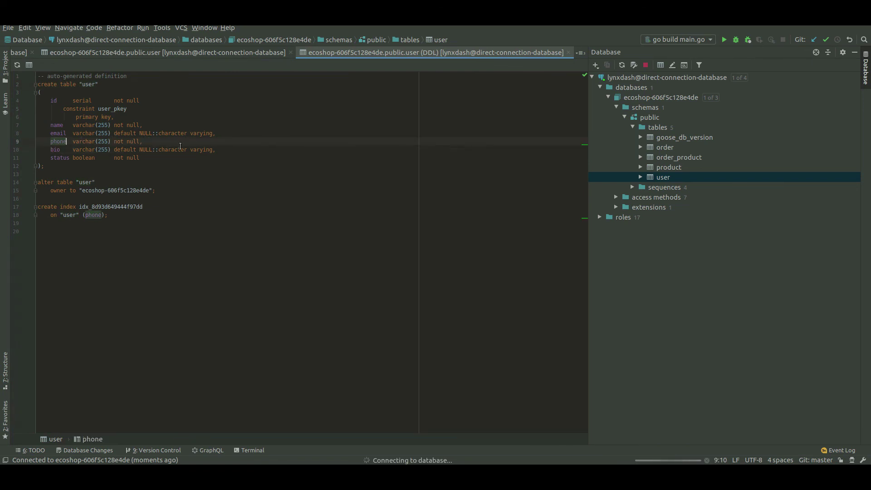
{"action": "double_click", "coordinate": [89, 215]}
{"action": "left_click", "coordinate": [98, 190]}
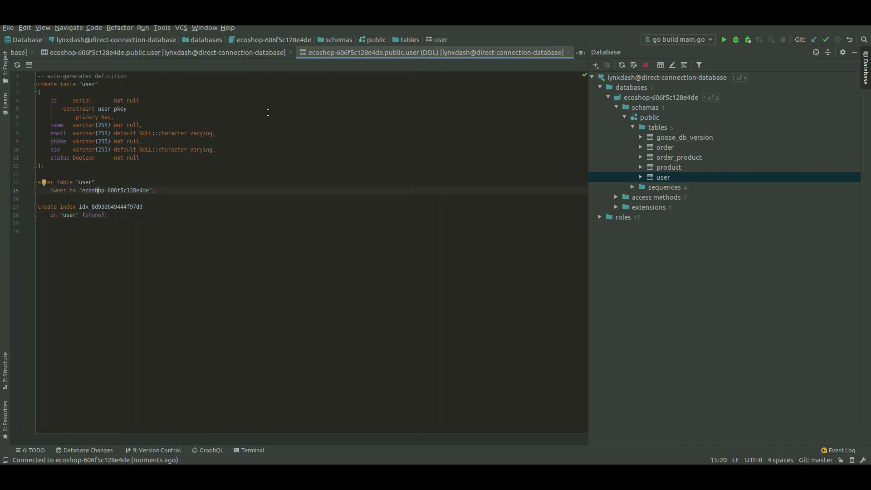
{"action": "double_click", "coordinate": [121, 125]}
{"action": "left_click", "coordinate": [130, 133]}
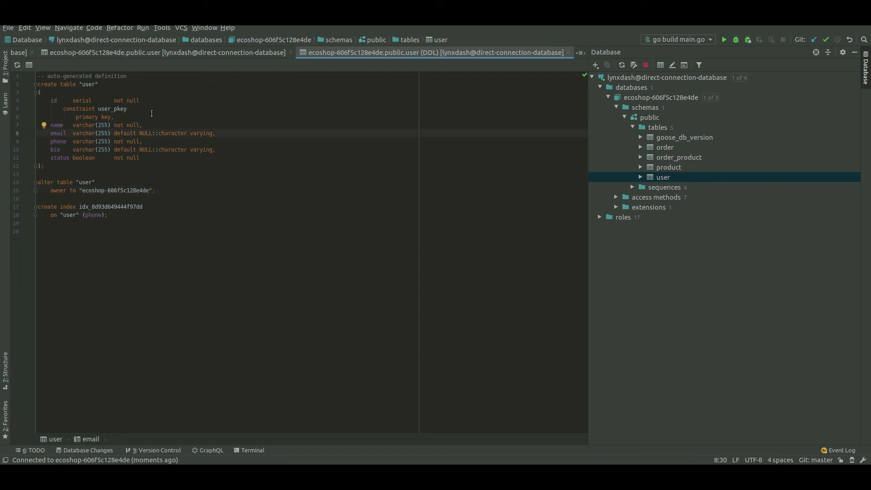
{"action": "left_click", "coordinate": [370, 246]}
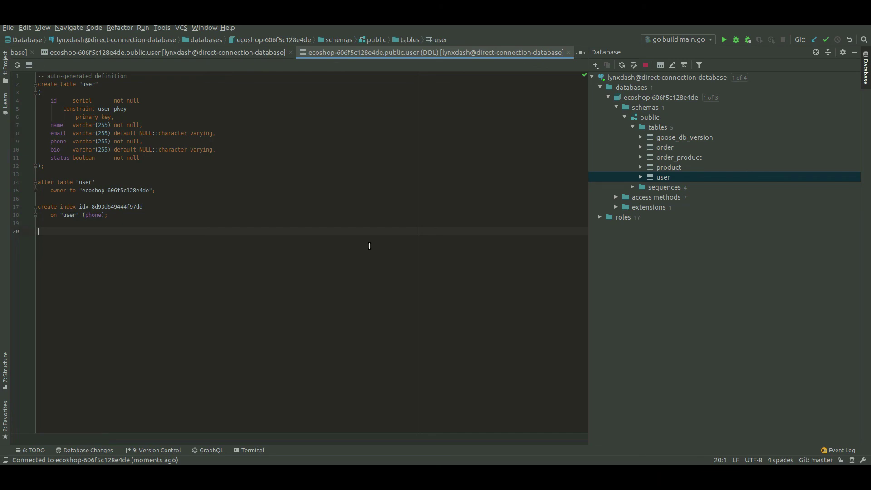